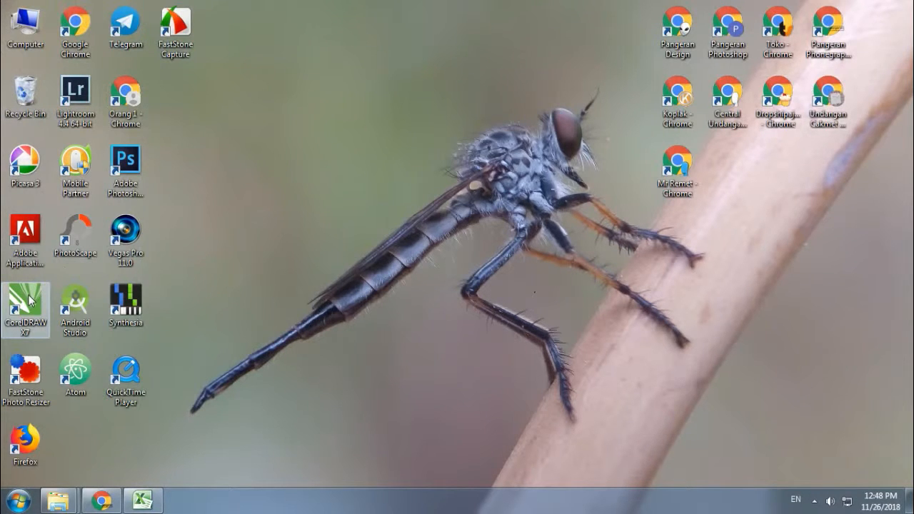
Step: Browse the computer's DATA (D:) drive and open the proyek folder
mouse_move(69, 500)
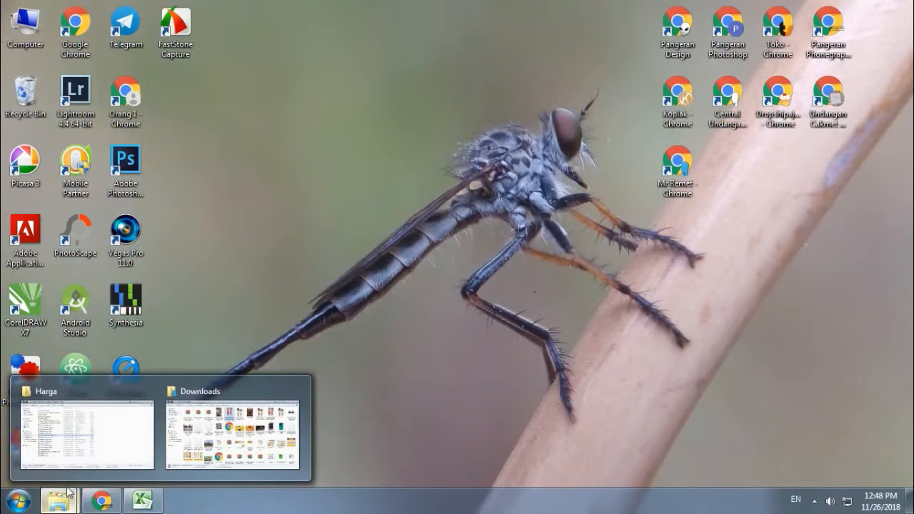
key("super")
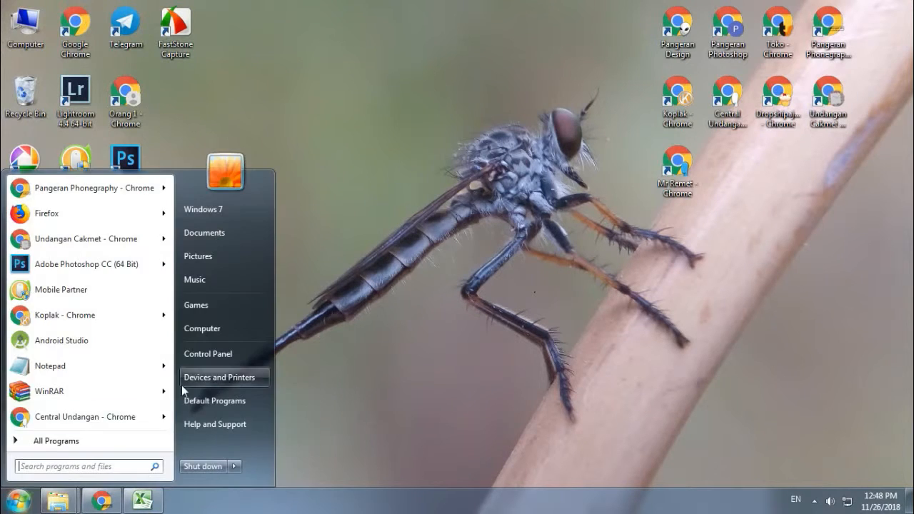
left_click(215, 329)
double_click(386, 100)
left_click(440, 214)
type("proyek")
key("Return")
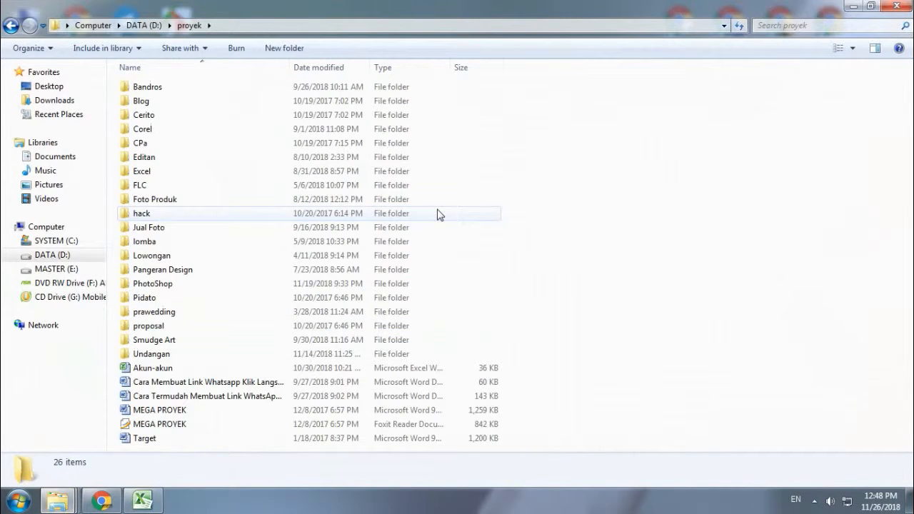
Step: Go into Corel > X4 and open the existing grey wedding label drawing with the bride and groom in CorelDRAW
type("corel")
key("Return")
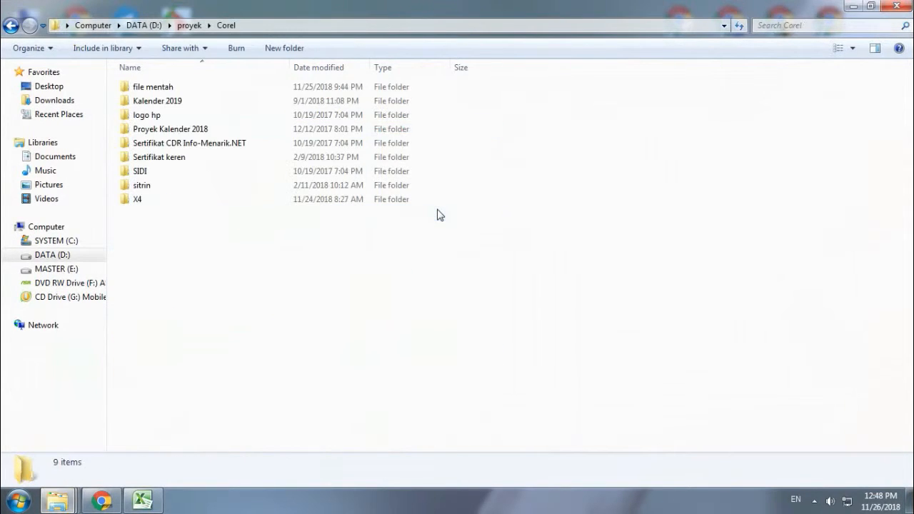
type("x4")
key("Return")
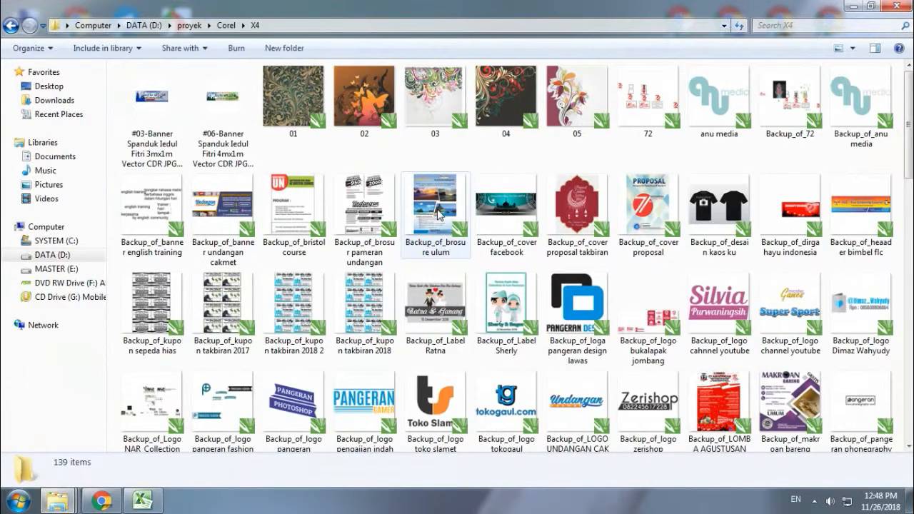
type("label")
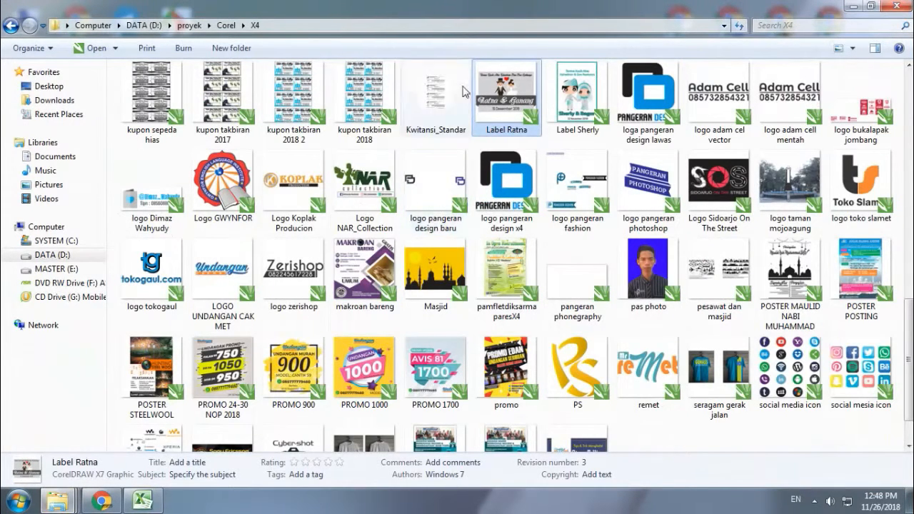
double_click(516, 101)
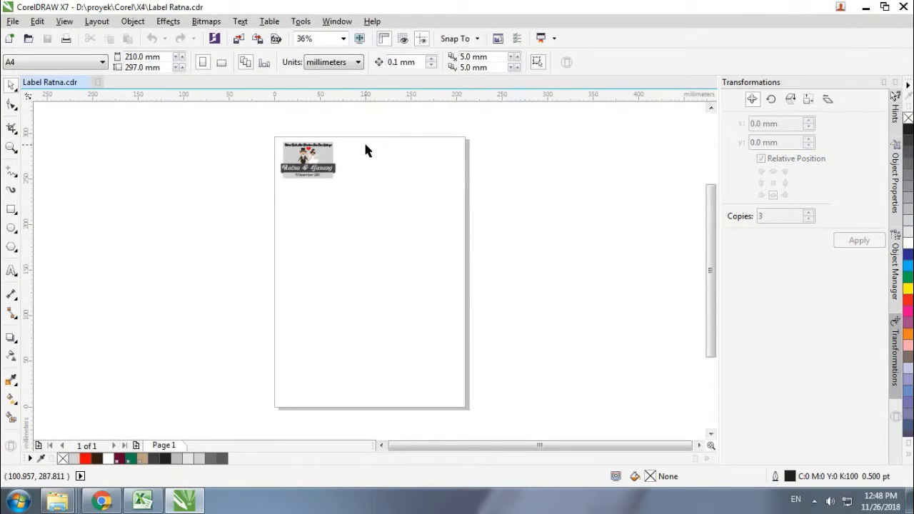
Step: Copy all the label artwork and paste it into a new Letter-size document
left_click_drag(243, 118, 363, 197)
key("ctrl+c")
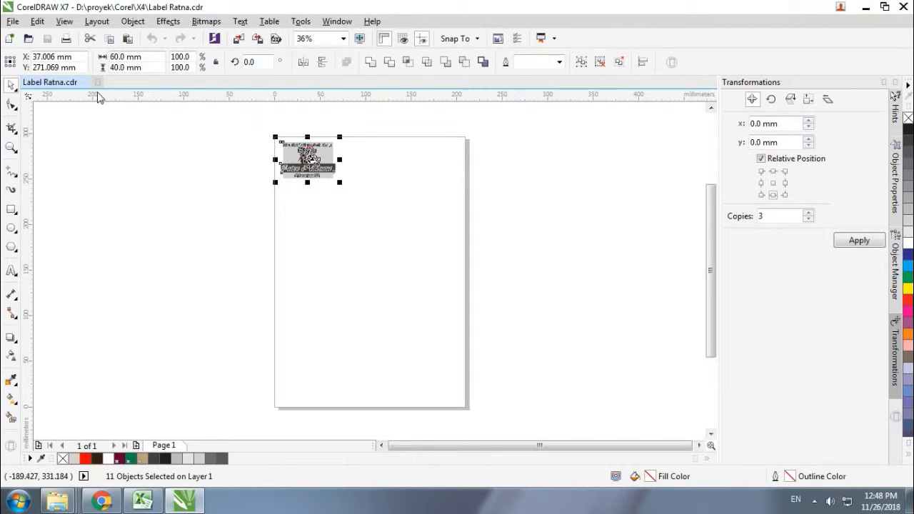
key("ctrl+n")
left_click(431, 384)
key("ctrl+v")
left_click(193, 156)
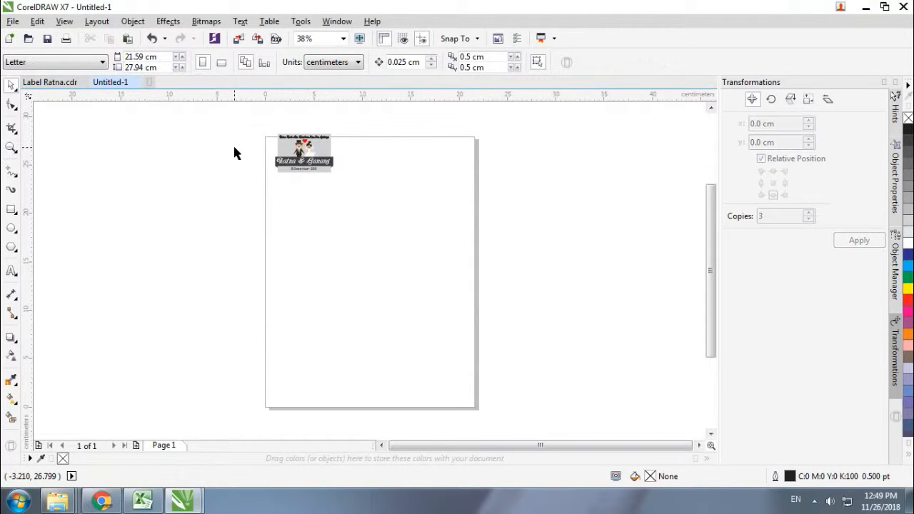
Step: Save the new drawing as a CDR file in proyek > Corel > X4, named "Label" followed by the client's first name
key("ctrl+s")
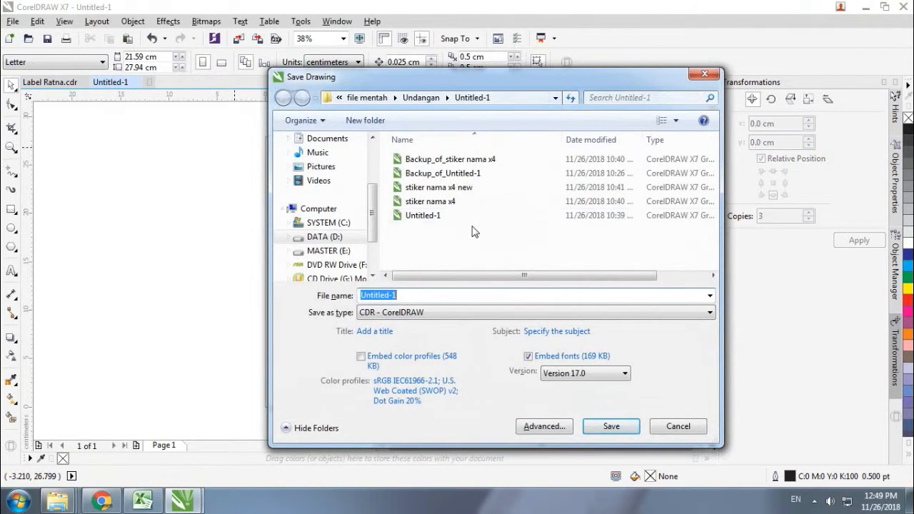
left_click(367, 98)
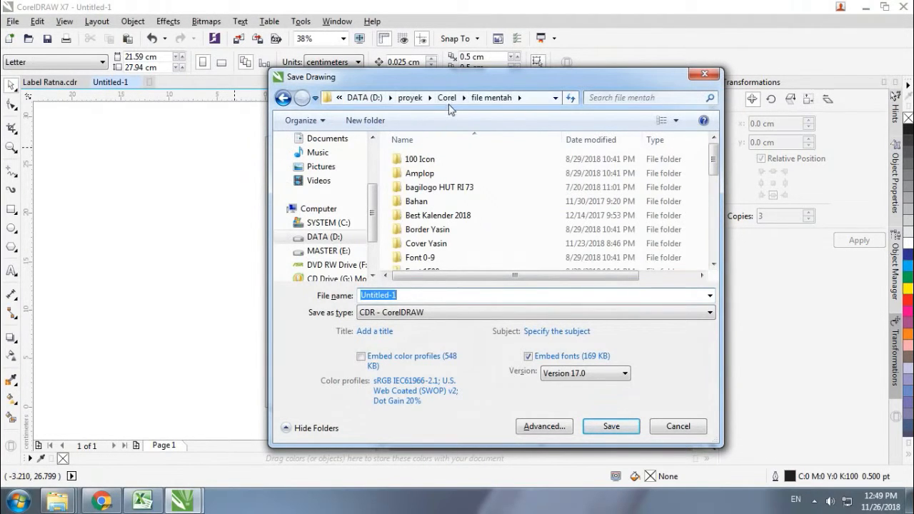
left_click(425, 250)
scroll(426, 257, "down", 6)
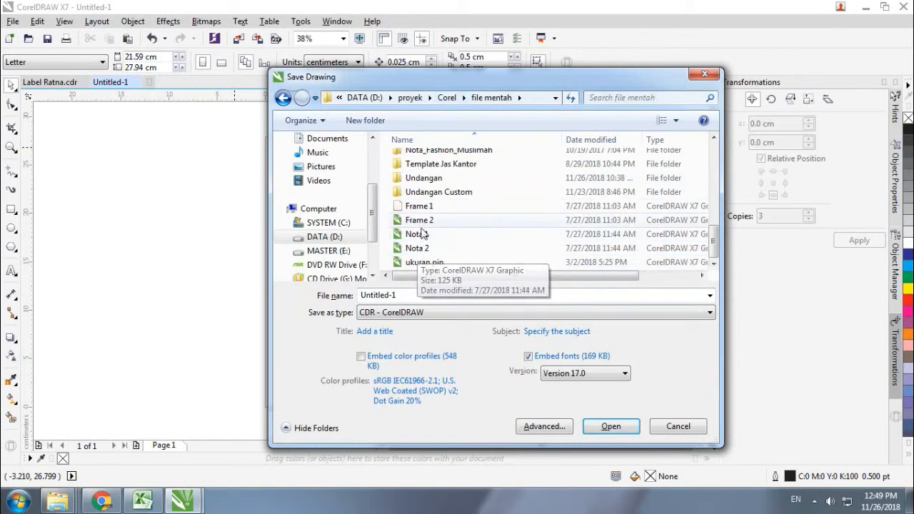
left_click(446, 98)
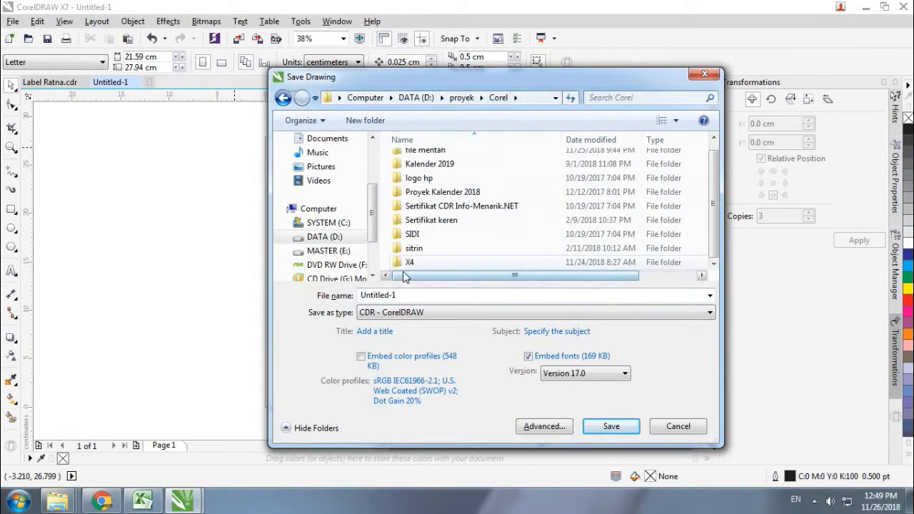
double_click(412, 262)
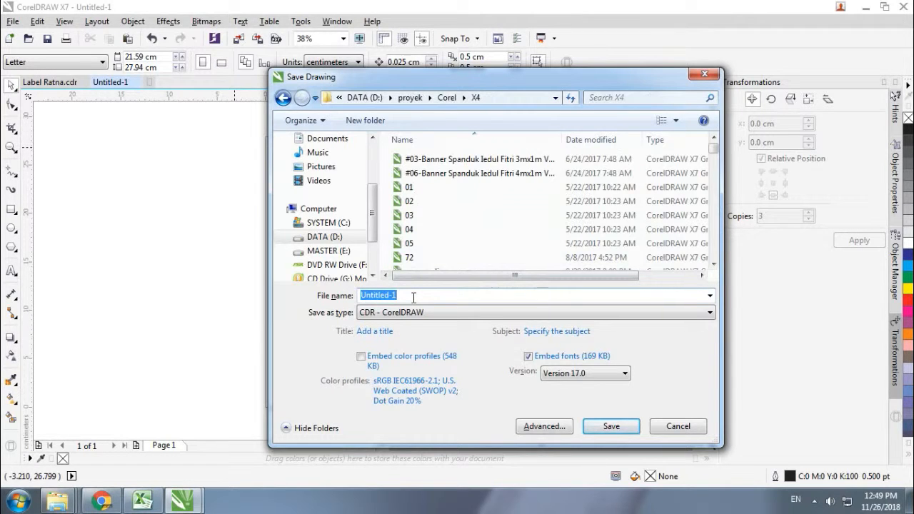
type("Label ")
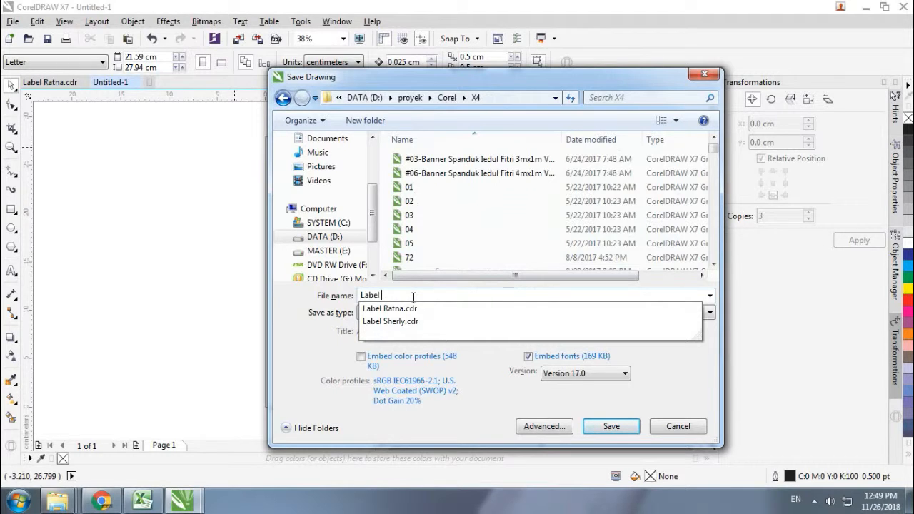
type("El")
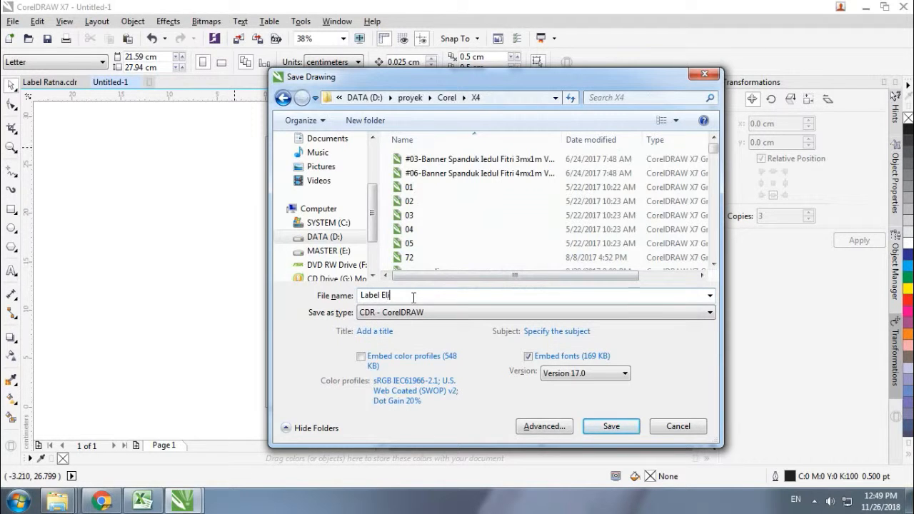
key("Return")
Step: Close the original label document, keeping only the newly saved copy open
scroll(243, 136, "up", 2)
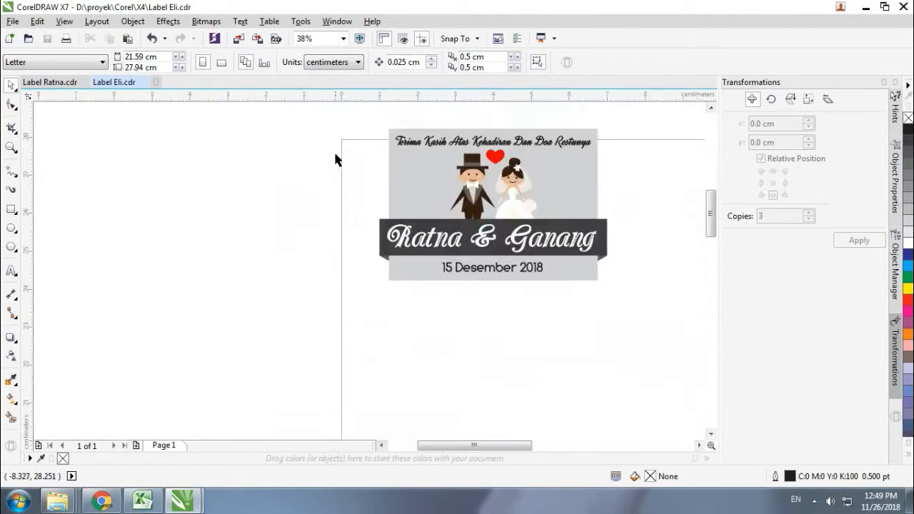
scroll(604, 150, "up", 2)
scroll(543, 260, "down", 2)
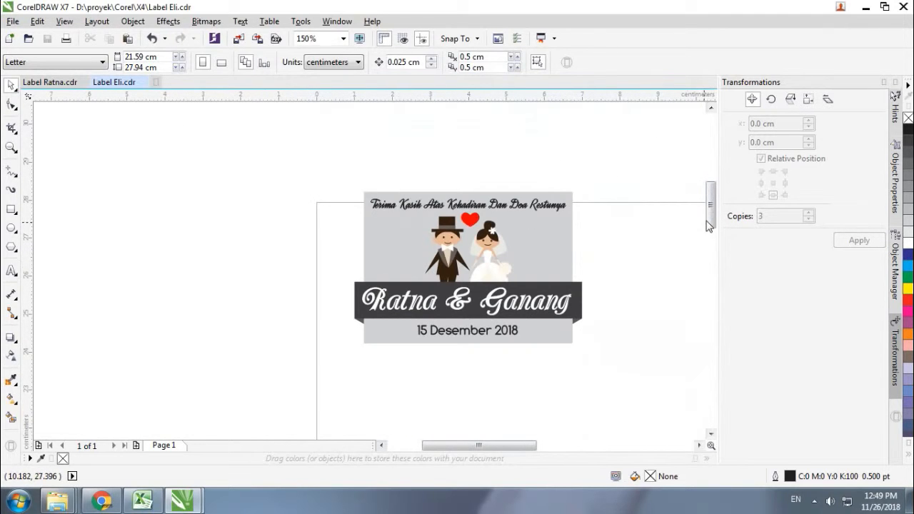
left_click(69, 83)
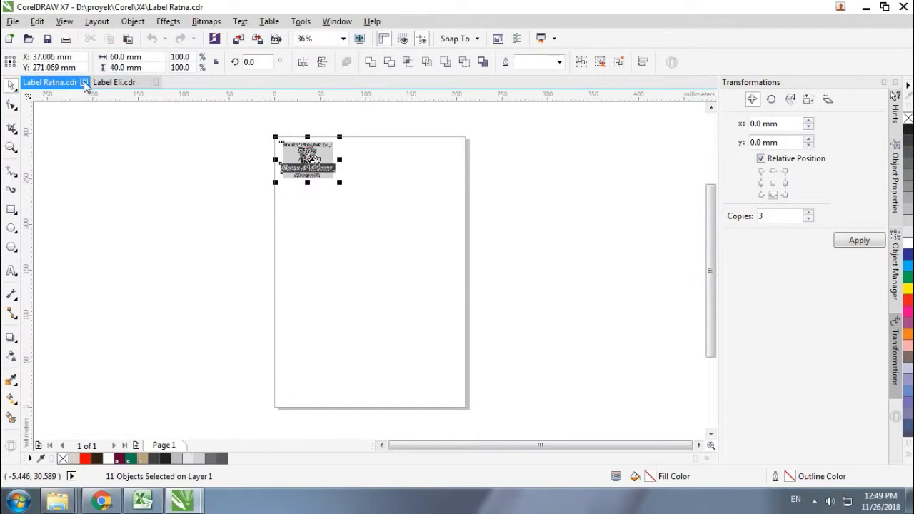
left_click(84, 82)
left_click(454, 270)
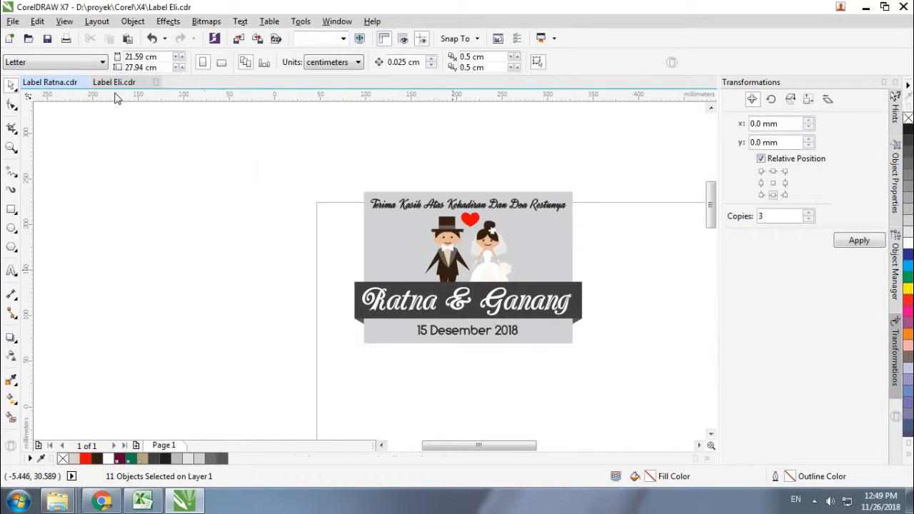
Step: Import the two traditional-dress couple pictures, Pakaian-Adat-Yogyakarta-Kartun and the red-and-pink batik couple, from the Downloads folder onto the label page
left_click_drag(290, 167, 590, 392)
left_click(344, 38)
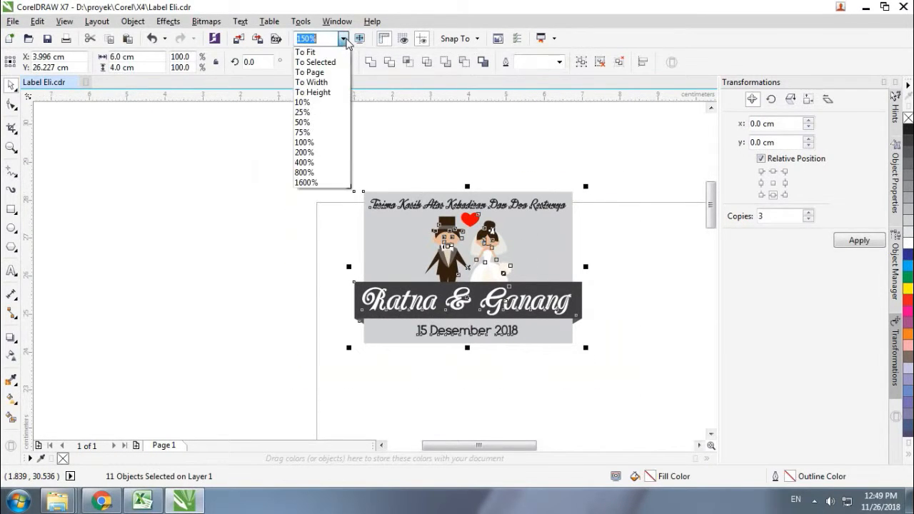
left_click(306, 52)
left_click(661, 223)
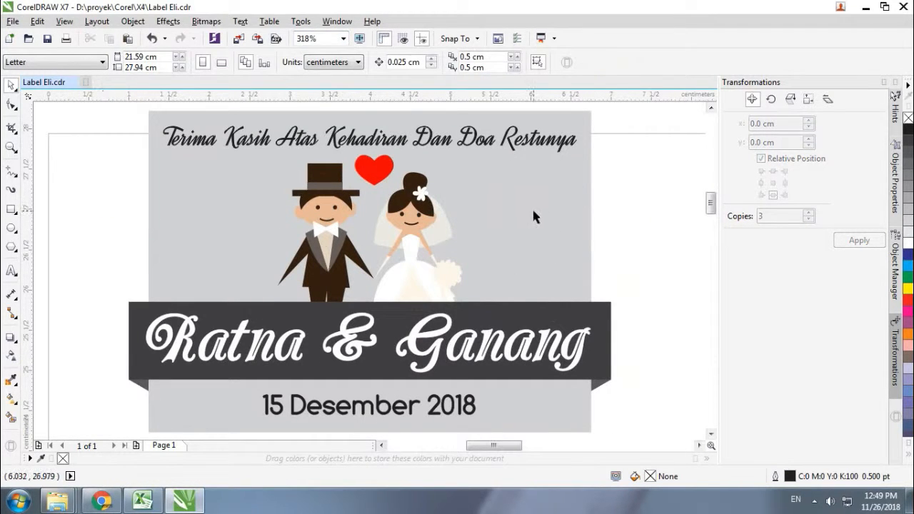
left_click(533, 209)
left_click(642, 210)
mouse_move(57, 500)
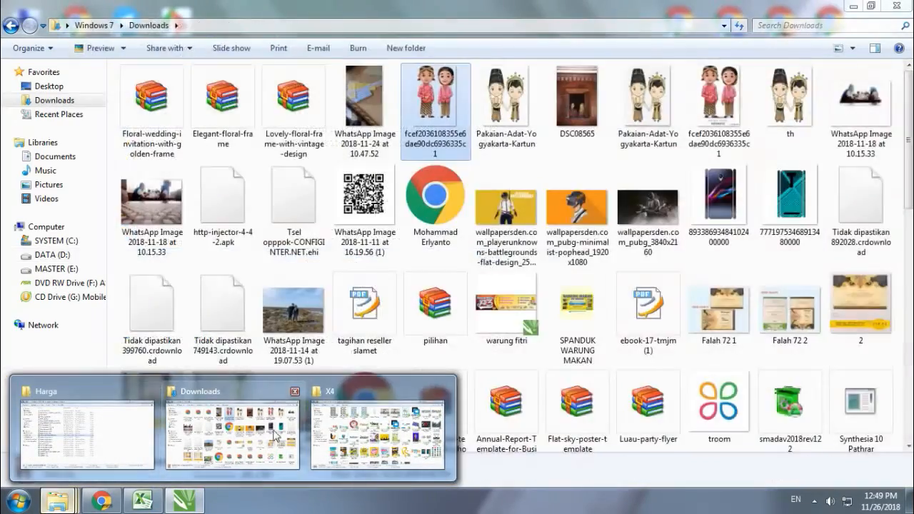
left_click(275, 436)
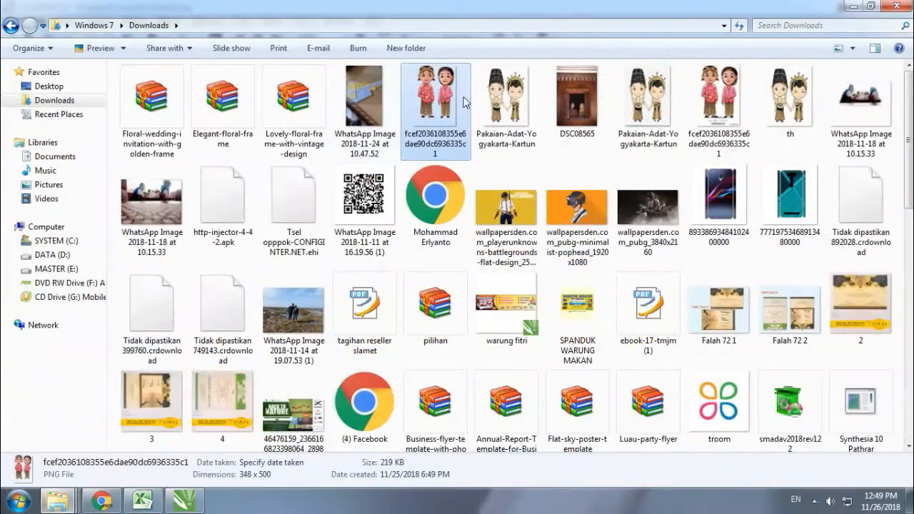
left_click(498, 119, "ctrl")
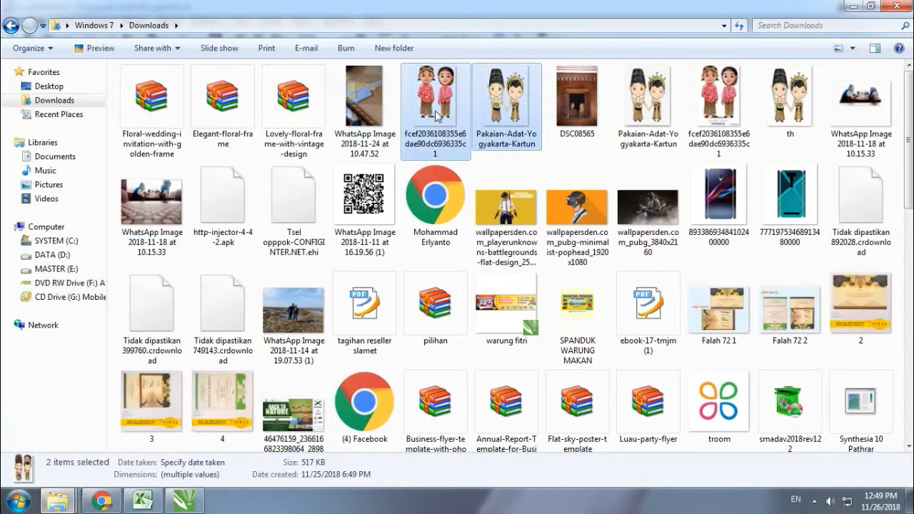
left_click_drag(438, 116, 115, 348)
Step: Move both imported couple pictures to the right of the label and scale them down together to about 12.9%
scroll(117, 347, "down", 2)
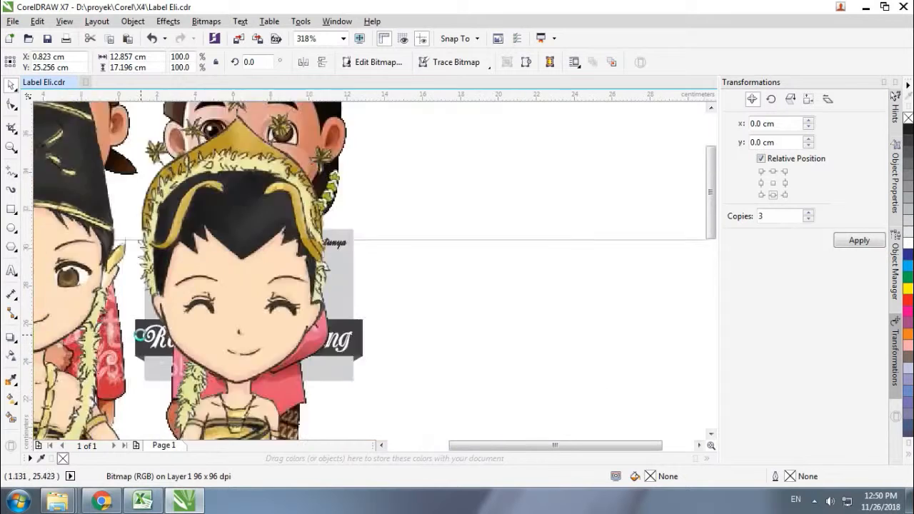
left_click_drag(166, 273, 483, 225)
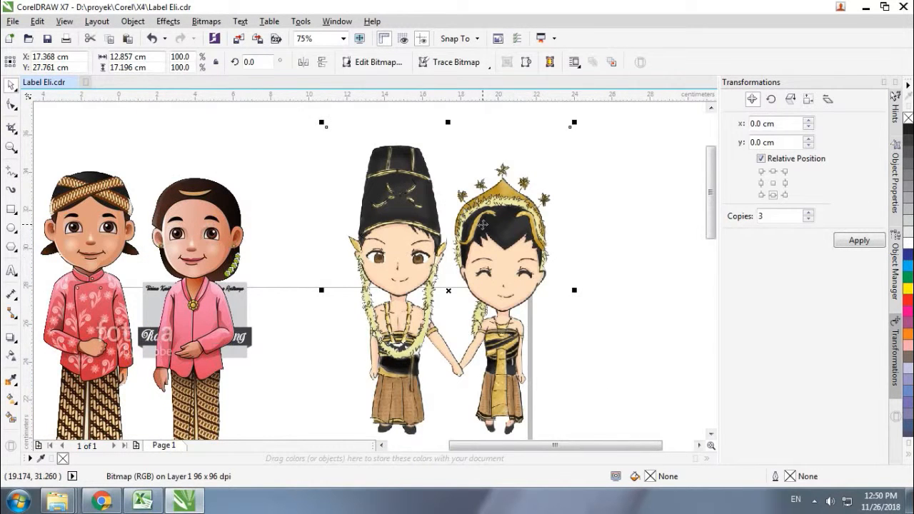
left_click_drag(215, 218, 527, 193)
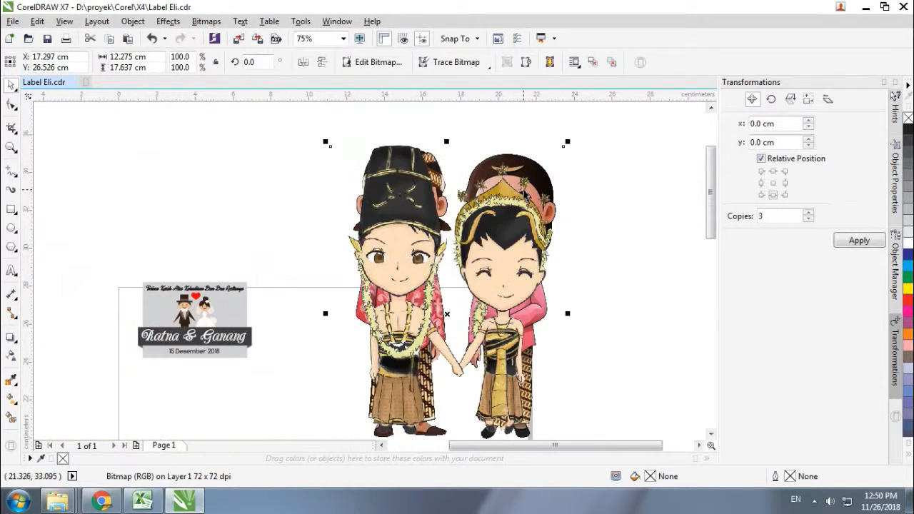
left_click_drag(299, 123, 322, 265)
left_click_drag(280, 187, 266, 217)
left_click(285, 210)
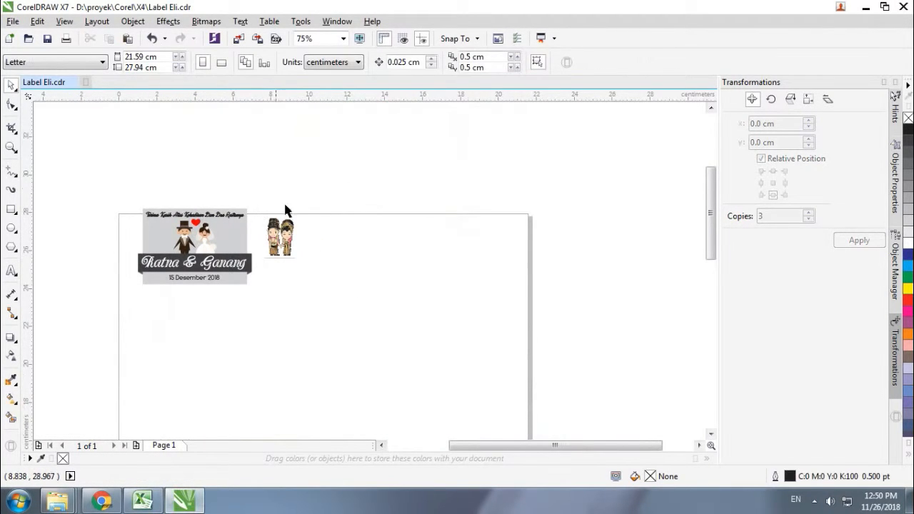
Step: Delete the old bride and groom illustration with its heart, including the two leftover mouth curves
scroll(200, 258, "up", 2)
scroll(252, 287, "up", 2)
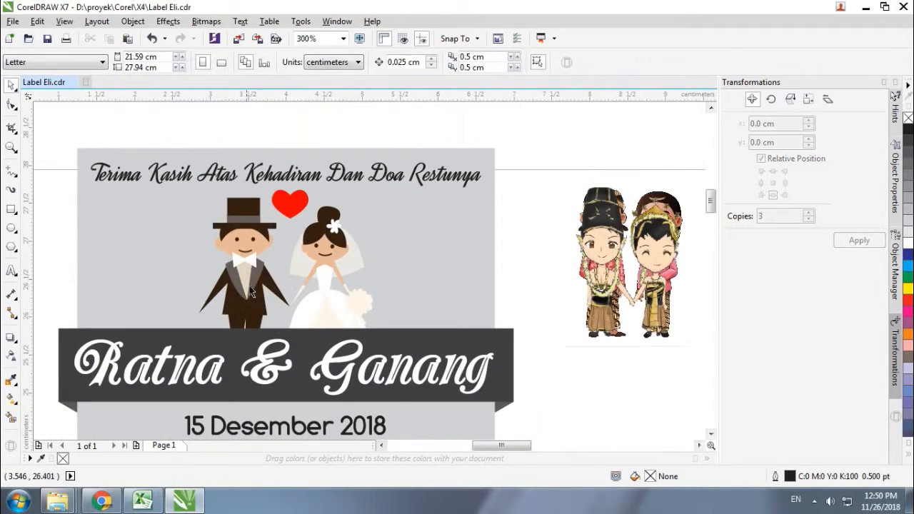
left_click(252, 287)
key("Delete")
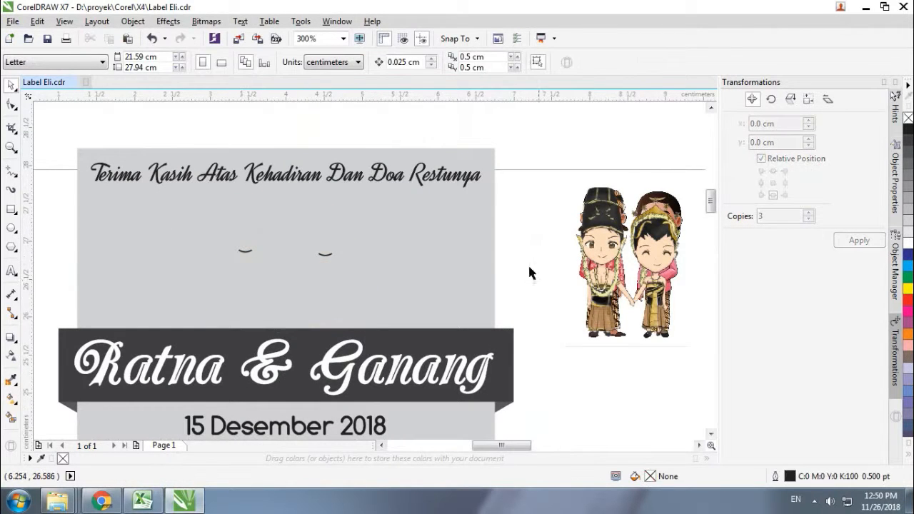
left_click(328, 254)
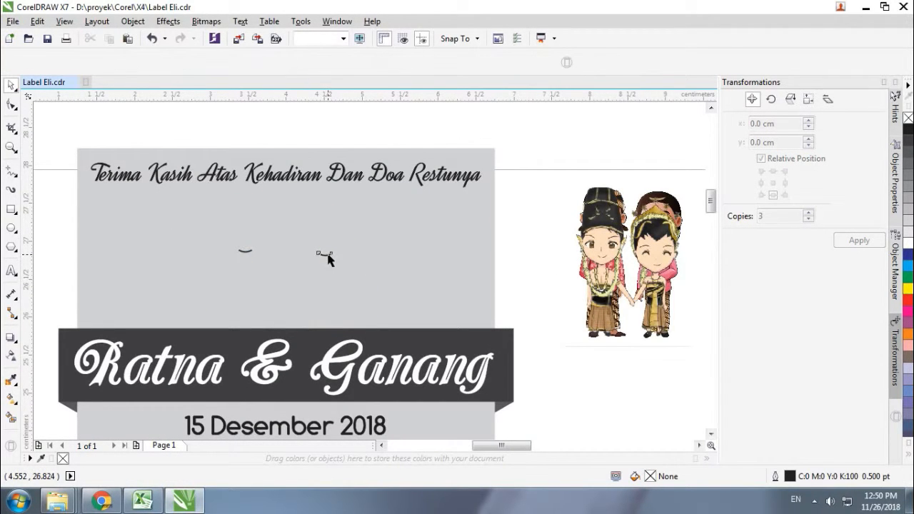
key("Delete")
left_click(246, 255)
key("Delete")
left_click(492, 231)
left_click(520, 235)
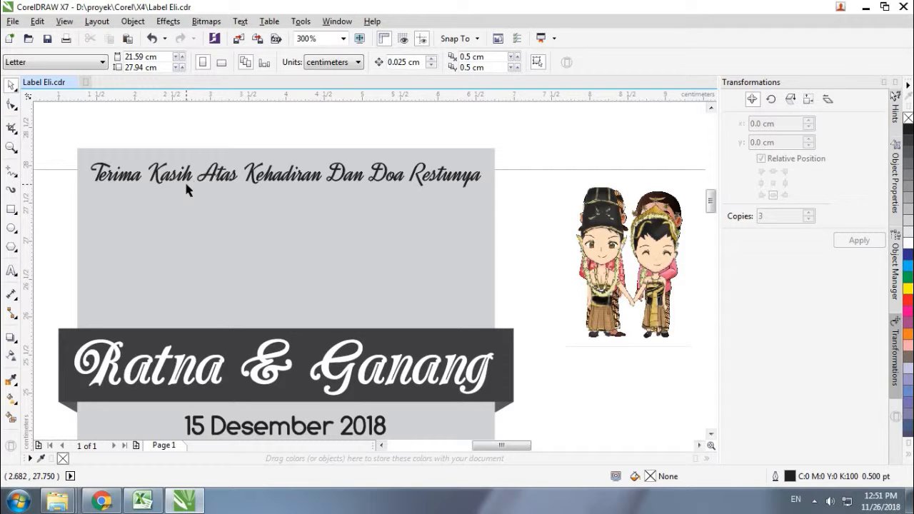
Step: Place the Yogyakarta couple picture on the label's grey background, beneath the thank-you line and slightly overlapping the name banner
left_click_drag(606, 234, 256, 246)
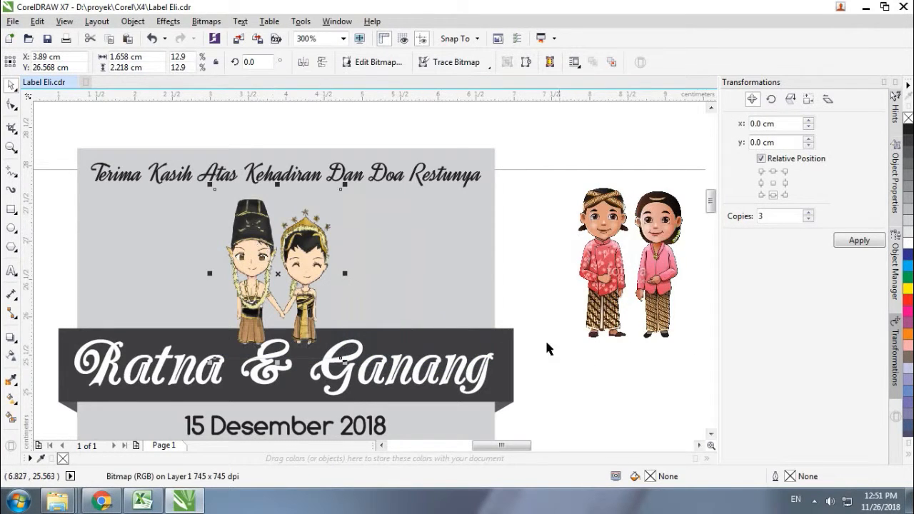
scroll(329, 314, "down", 2)
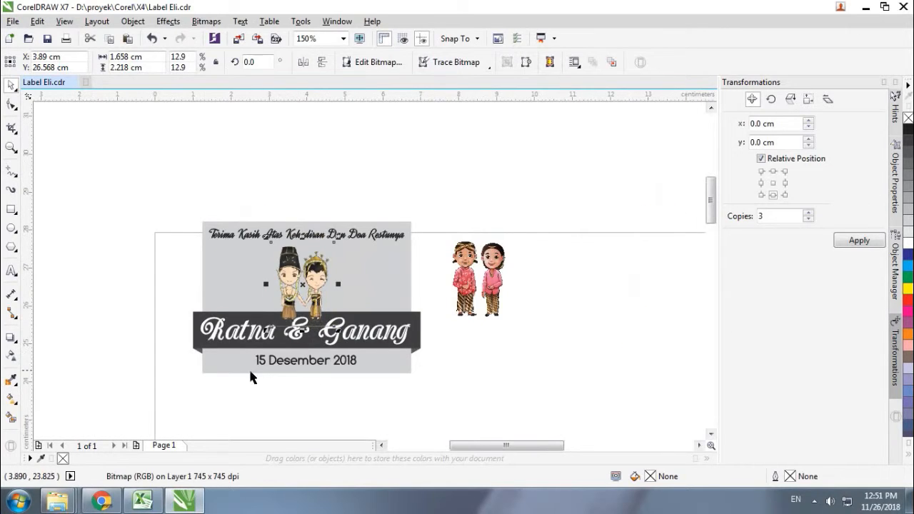
Step: Bring the dark name banner and its name text in front of the Yogyakarta couple picture
scroll(243, 355, "up", 2)
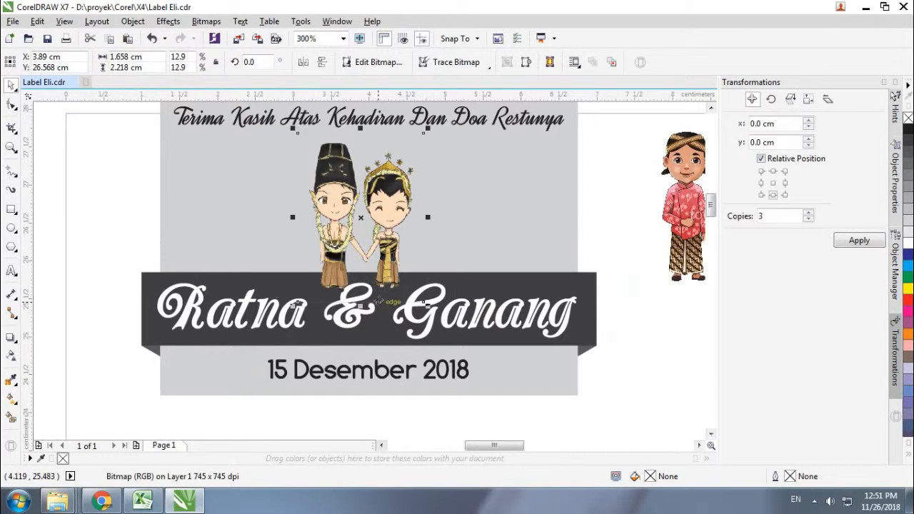
left_click(110, 260)
left_click(146, 282)
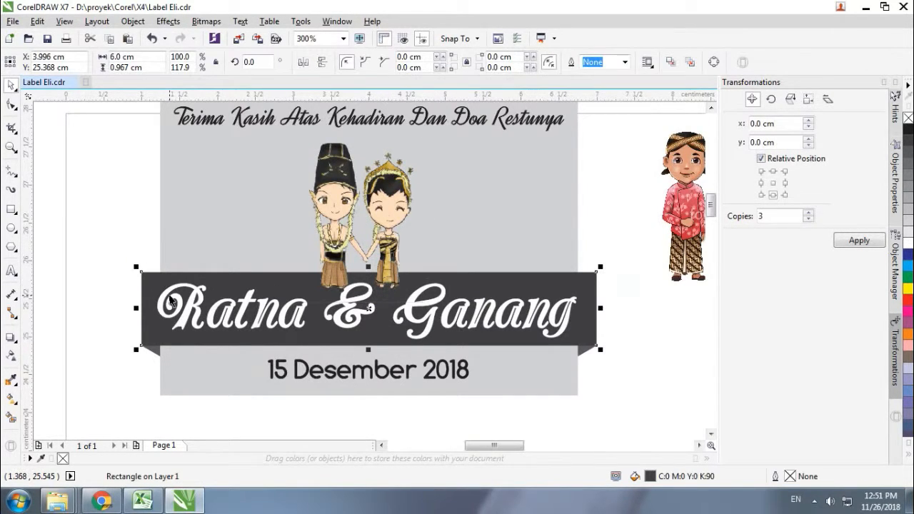
left_click(164, 295, "shift")
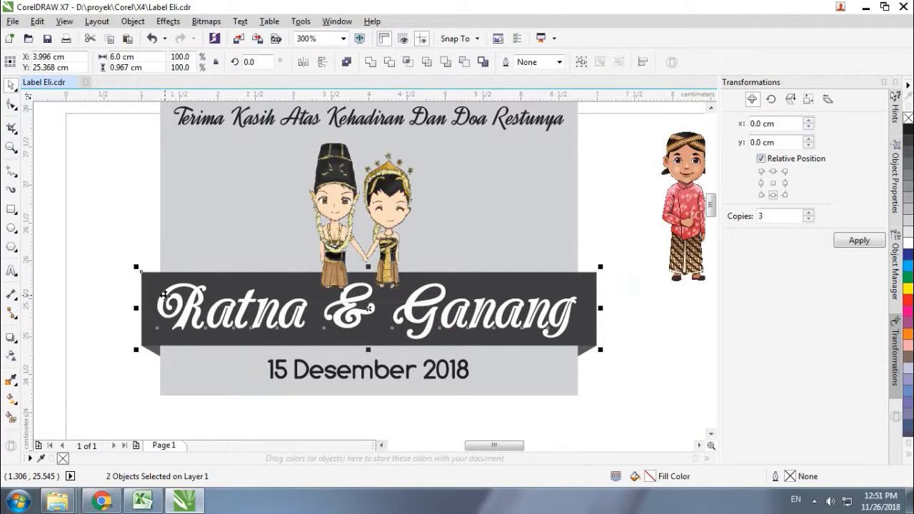
key("shift+Page_Up")
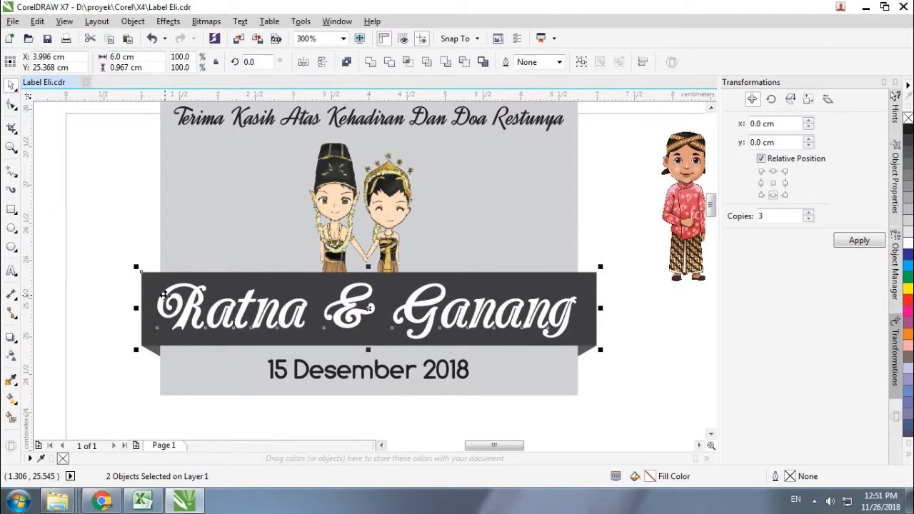
left_click(385, 194)
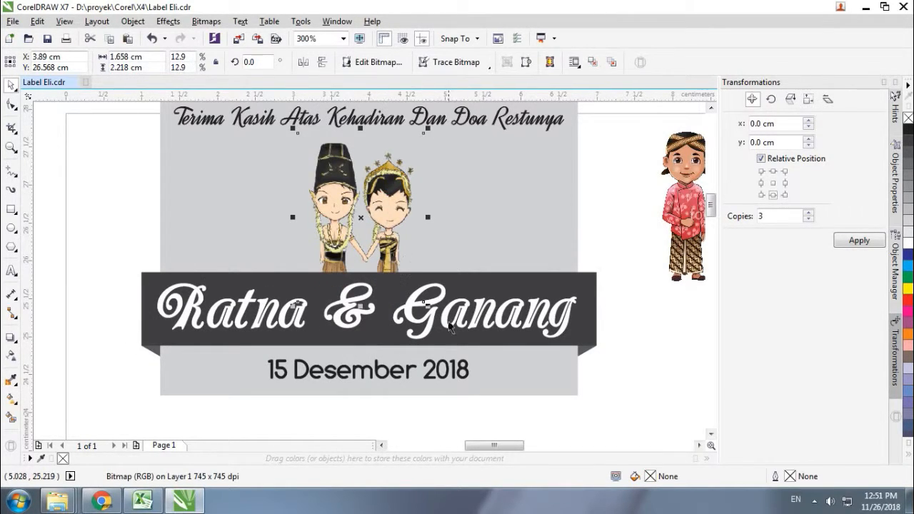
Step: Move the date text slightly down on the grey strip beneath the name banner
scroll(450, 328, "down", 2)
scroll(457, 337, "up", 2)
left_click(124, 350)
left_click_drag(92, 340, 503, 396)
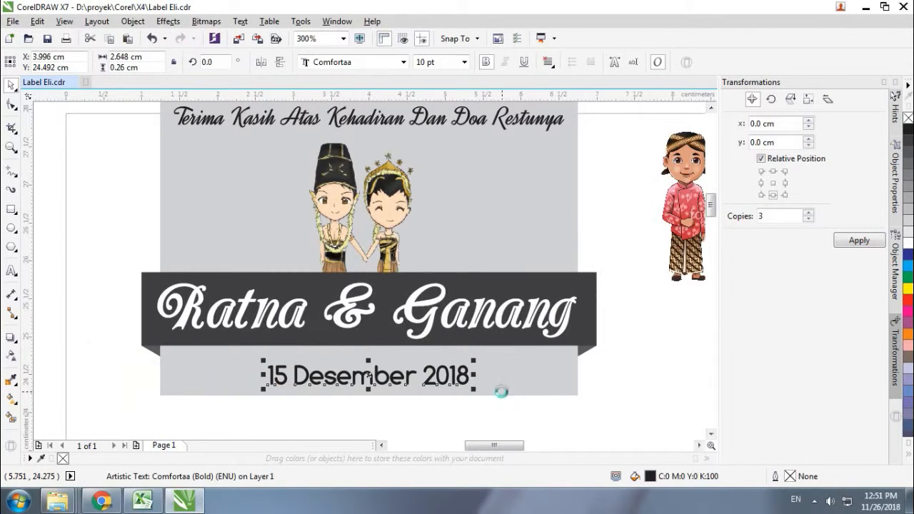
Step: Move the name banner with its text and folded ends down to the Yogyakarta couple's feet
left_click_drag(84, 260, 645, 371)
key("Down")
key("Down")
key("Down")
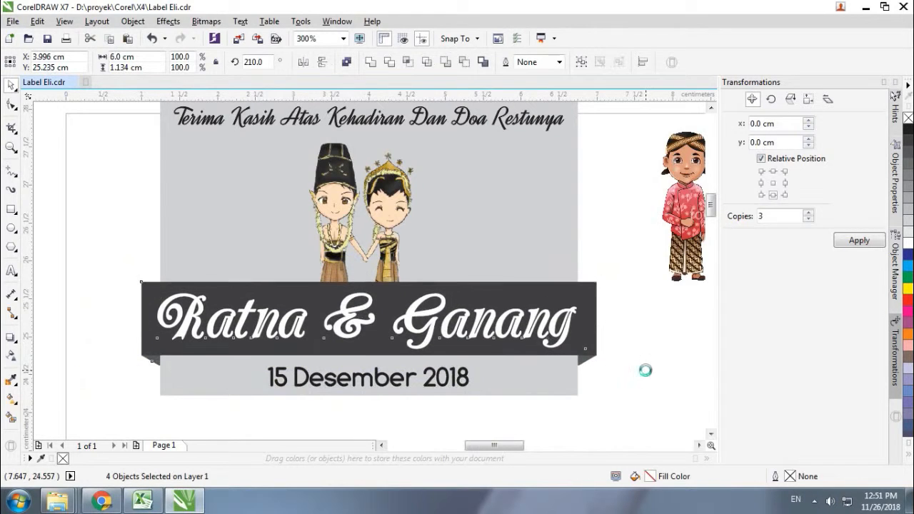
left_click(627, 249)
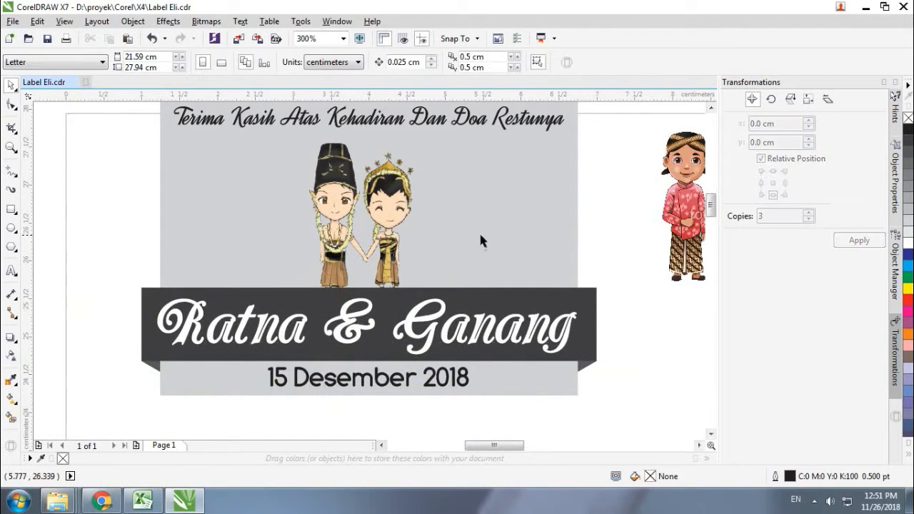
left_click(457, 221)
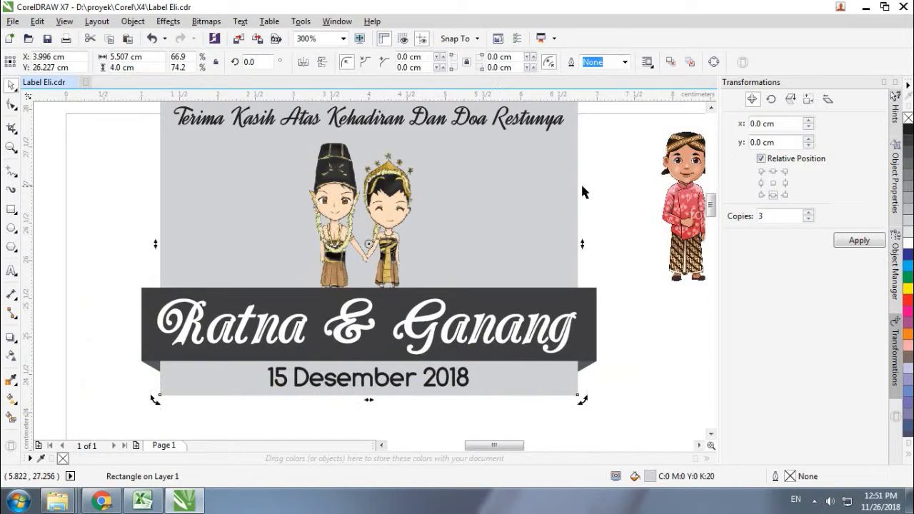
left_click(608, 192)
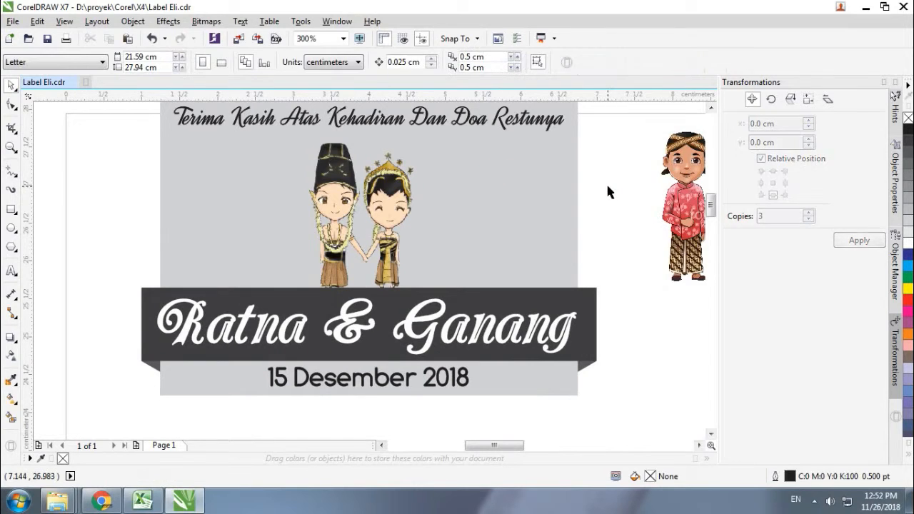
left_click(399, 203)
key("Delete")
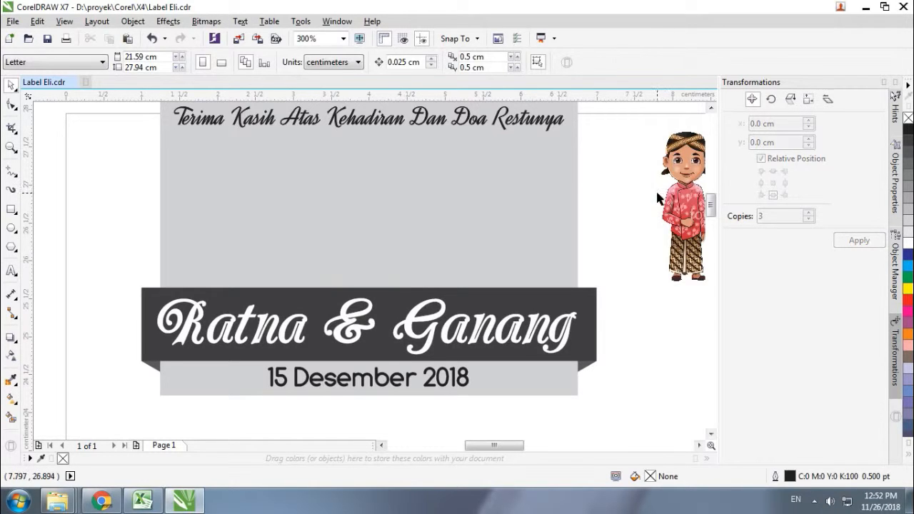
key("ctrl+z")
Step: Move the Yogyakarta couple off the label to its left and place the batik couple above the name banner instead
left_click_drag(350, 190, 51, 192)
left_click_drag(680, 211, 329, 205)
left_click_drag(397, 202, 393, 201)
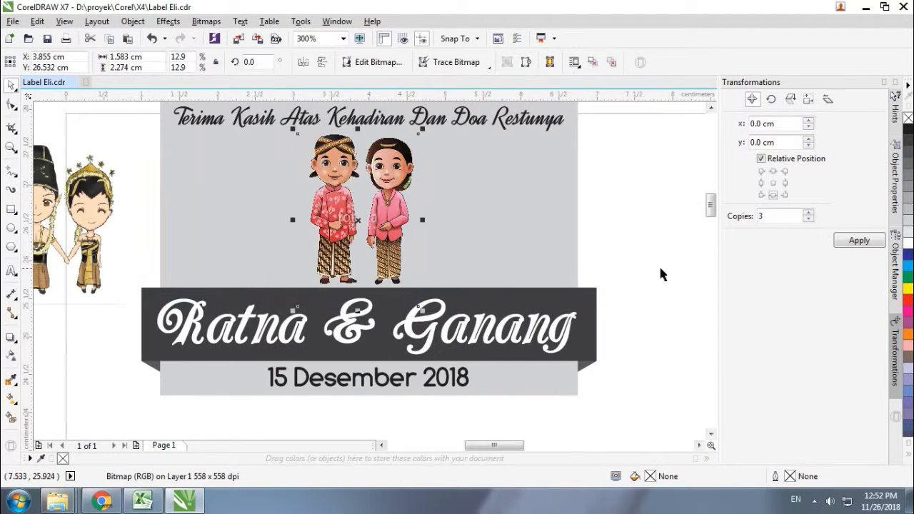
left_click(682, 262)
Step: Undo the recent edits back to the label with the original bride, groom and heart and the banner in its original position
key("ctrl+z")
key("ctrl+z")
key("ctrl+z")
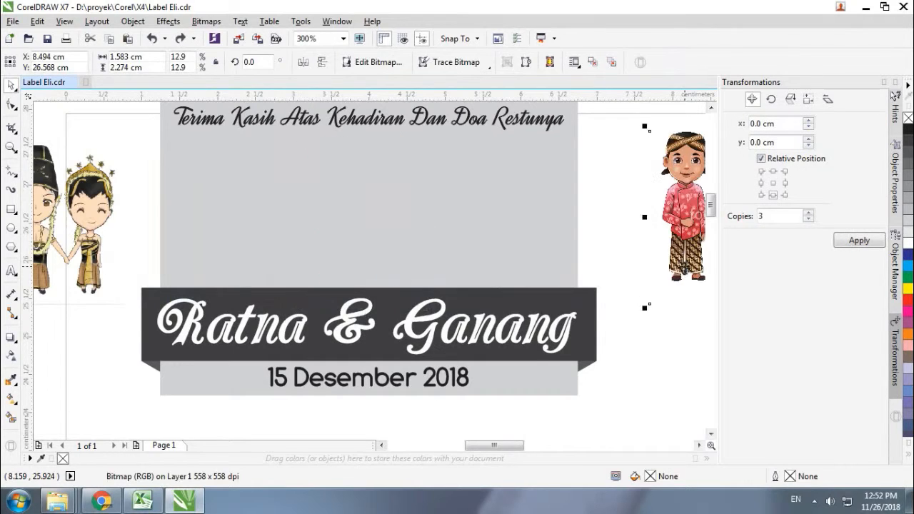
key("ctrl+z")
key("ctrl+z")
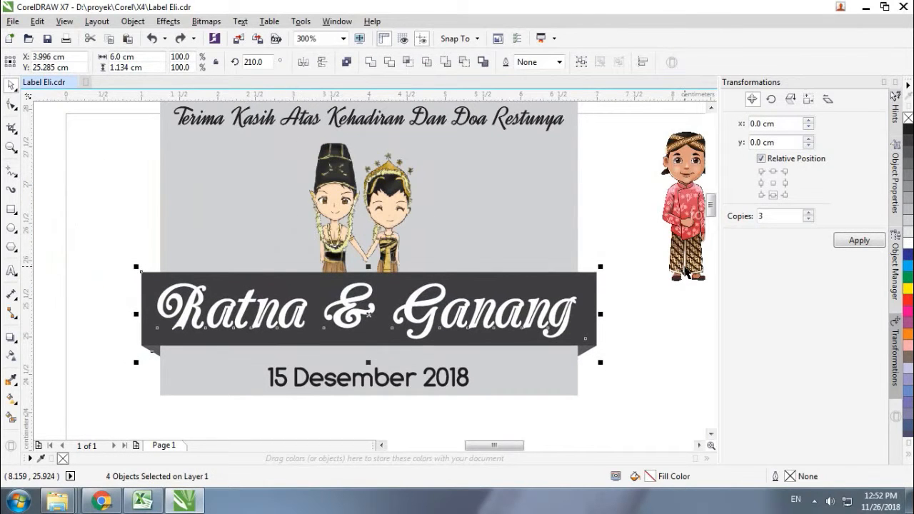
key("ctrl+z")
key("ctrl+z")
key("ctrl+z")
key("ctrl+z")
key("ctrl+z")
key("ctrl+z")
key("ctrl+z")
key("ctrl+z")
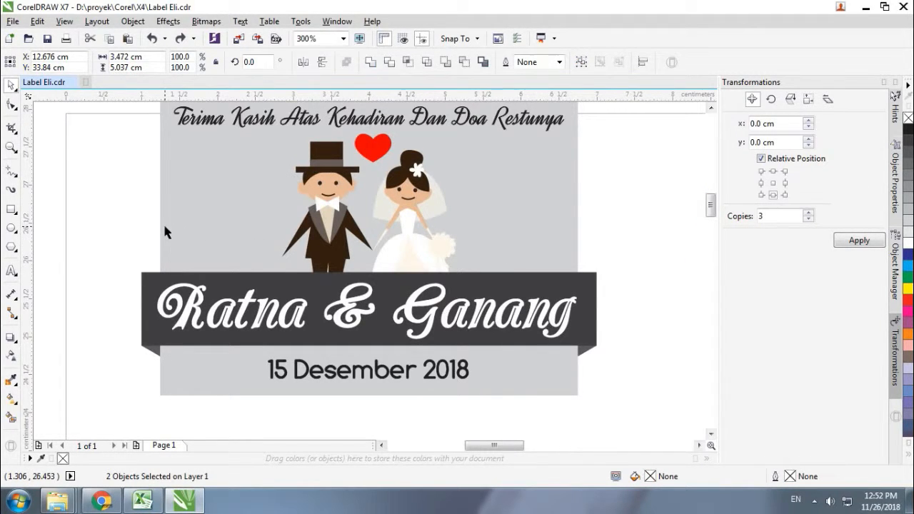
Step: Move the old bride and groom illustration to the left of the label and its red heart above the label
scroll(164, 232, "down", 1)
scroll(164, 223, "up", 1)
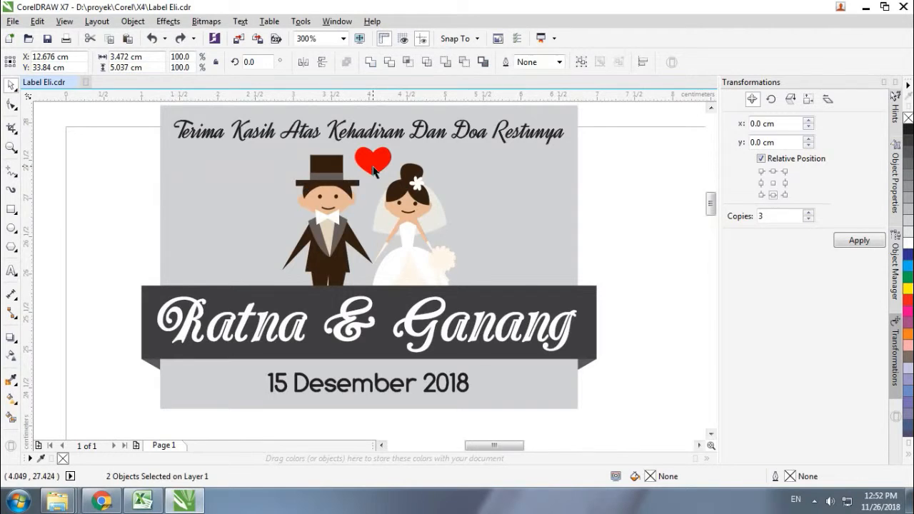
scroll(578, 261, "down", 3)
scroll(592, 217, "up", 1)
left_click_drag(569, 137, 552, 275)
scroll(465, 266, "up", 3)
left_click_drag(465, 266, 318, 154)
right_click(140, 154)
left_click(169, 208)
left_click(208, 147)
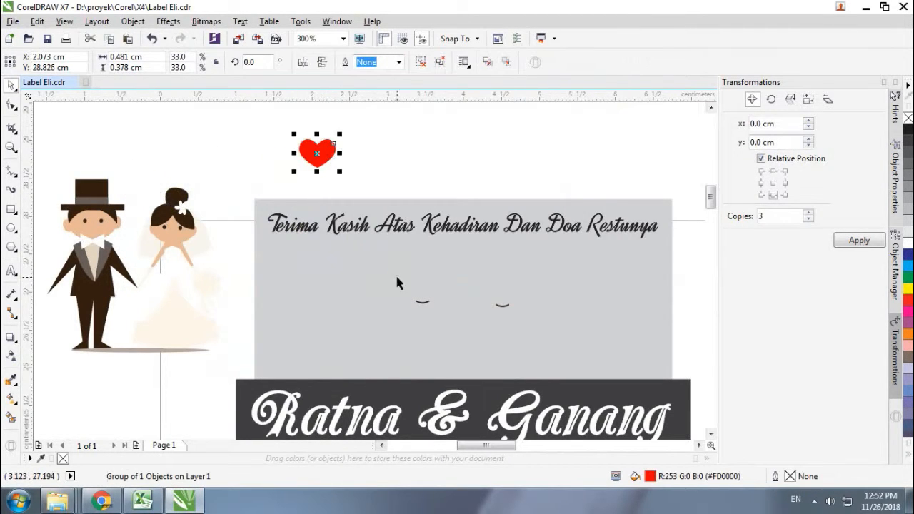
Step: Delete the two leftover mouth curves from the label's grey background
left_click(710, 339)
scroll(565, 304, "up", 2)
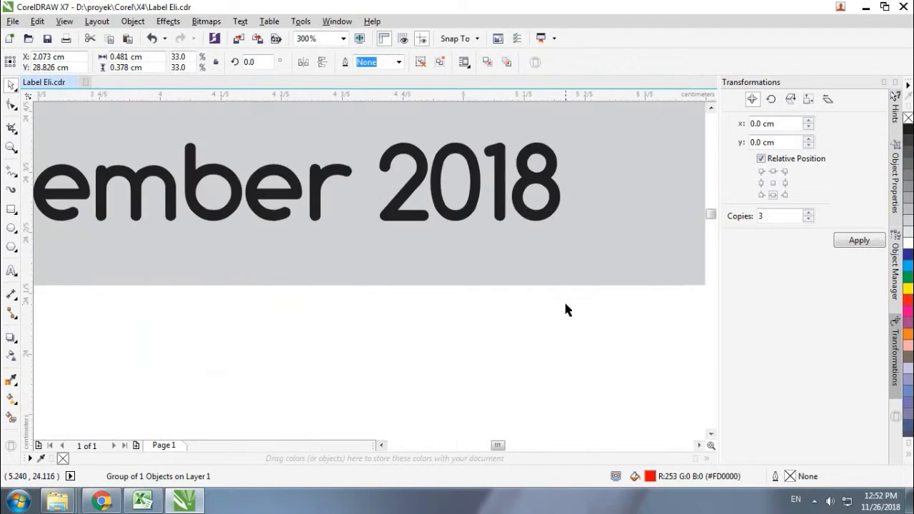
scroll(568, 308, "down", 2)
scroll(567, 314, "down", 2)
left_click_drag(592, 224, 408, 187)
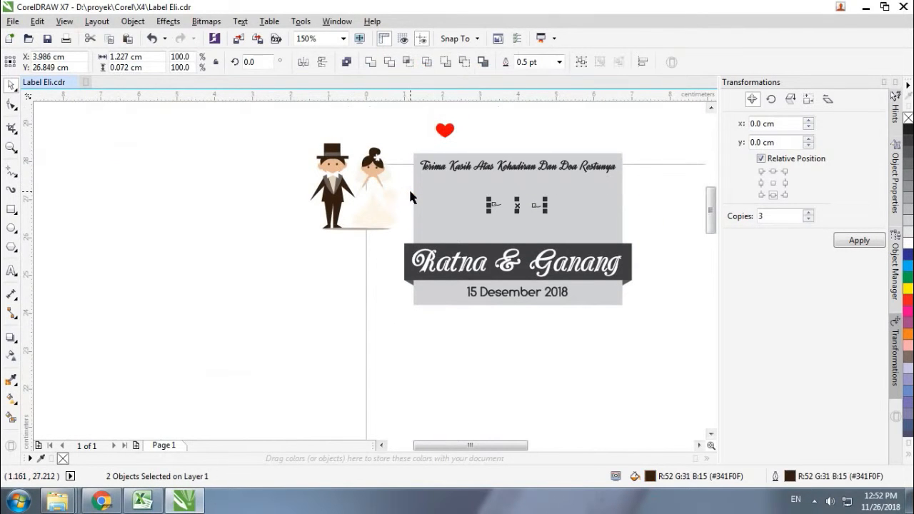
key("Delete")
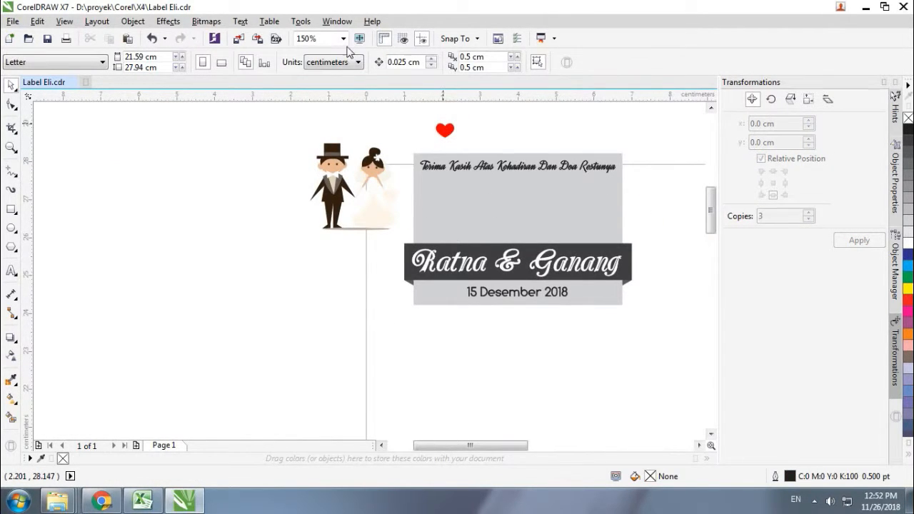
Step: Scale the Yogyakarta and batik couple pictures down together to about 12.3%
left_click(343, 39)
left_click(315, 52)
left_click_drag(580, 253, 542, 244)
key("Escape")
left_click(657, 217)
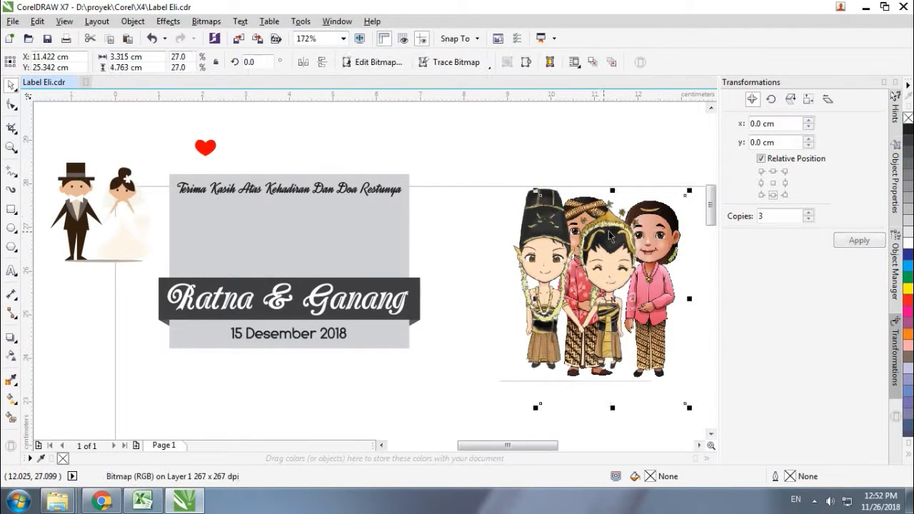
left_click(592, 230, "shift")
left_click_drag(495, 174, 309, 217)
Step: Set the Yogyakarta couple aside to the right of the label and place the batik couple beneath the thank-you line
left_click(536, 194)
left_click_drag(288, 263, 514, 274)
left_click_drag(505, 193, 258, 205)
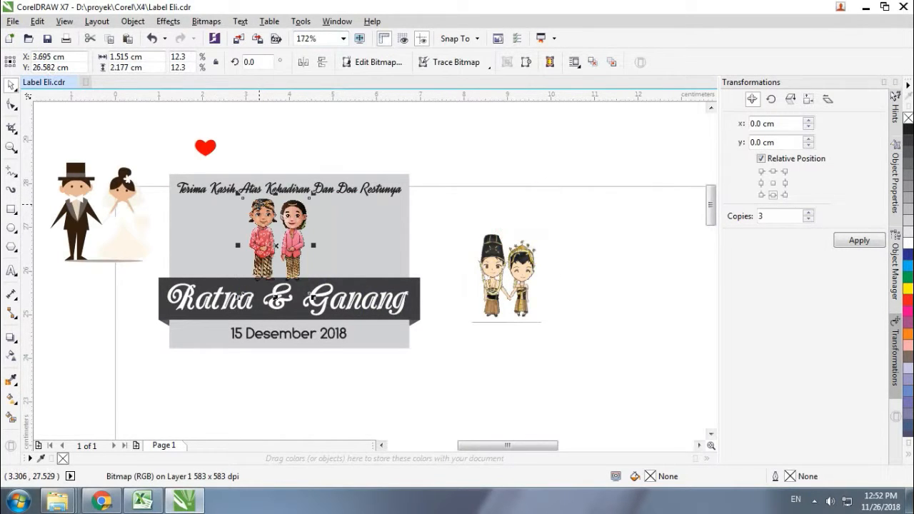
Step: Bring the name banner rectangle and its name text in front of the batik couple picture
left_click_drag(139, 270, 432, 326)
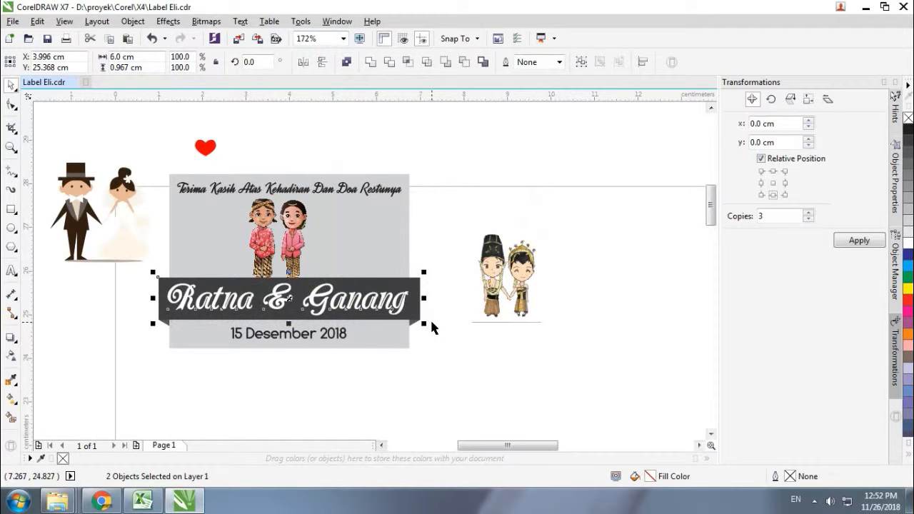
left_click(419, 220)
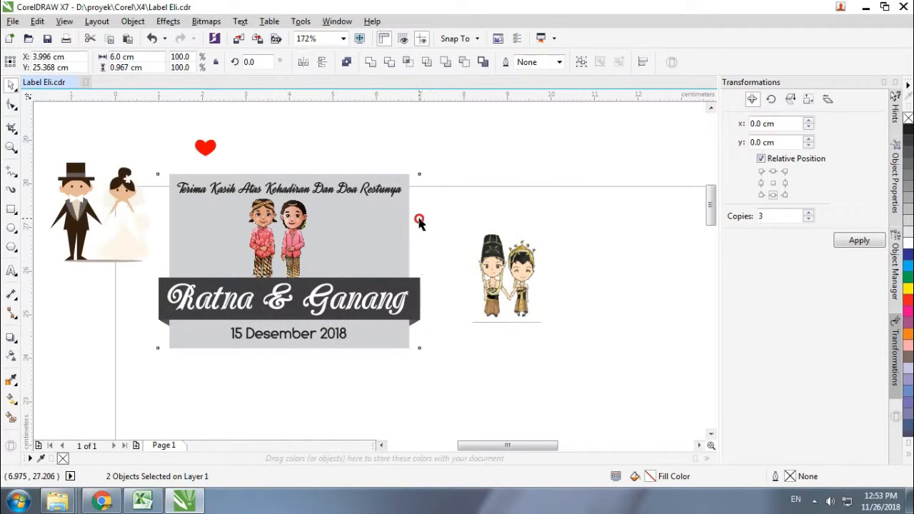
left_click(332, 139)
Step: Enlarge the batik couple to about 16.5% and delete the date text beneath the banner
left_click(292, 229)
left_click_drag(311, 293, 332, 326)
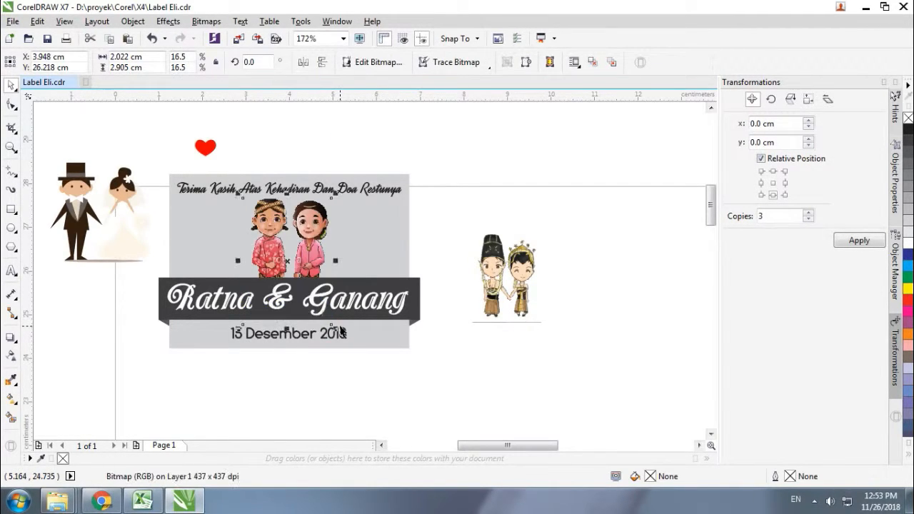
left_click(287, 338)
key("Delete")
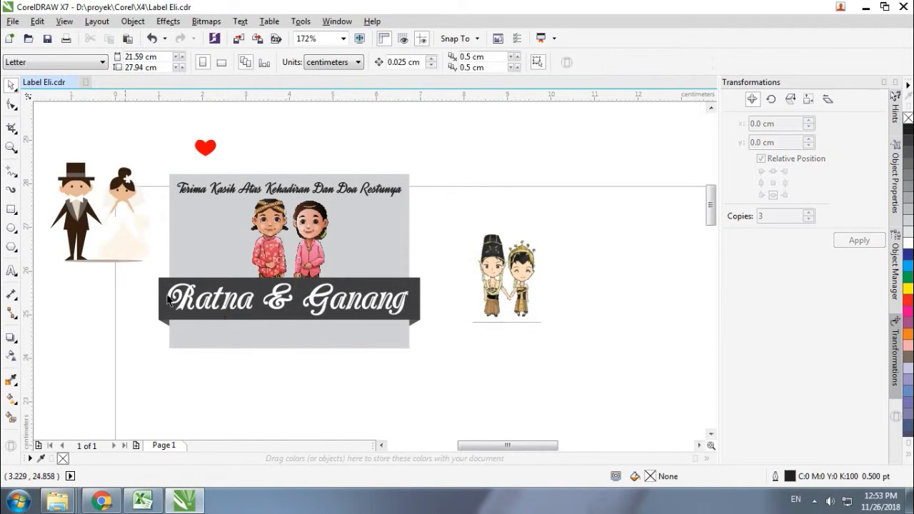
Step: Move the name banner with its text and folded ends down about 0.43 cm, leaving a thin grey strip beneath it
left_click_drag(138, 270, 443, 336)
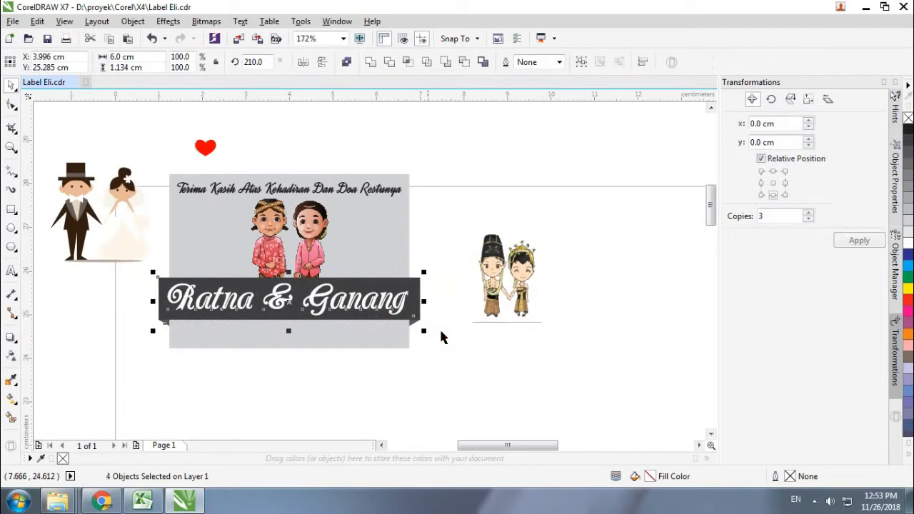
key("Down")
key("Down")
key("Down")
key("Down")
key("Down")
key("Up")
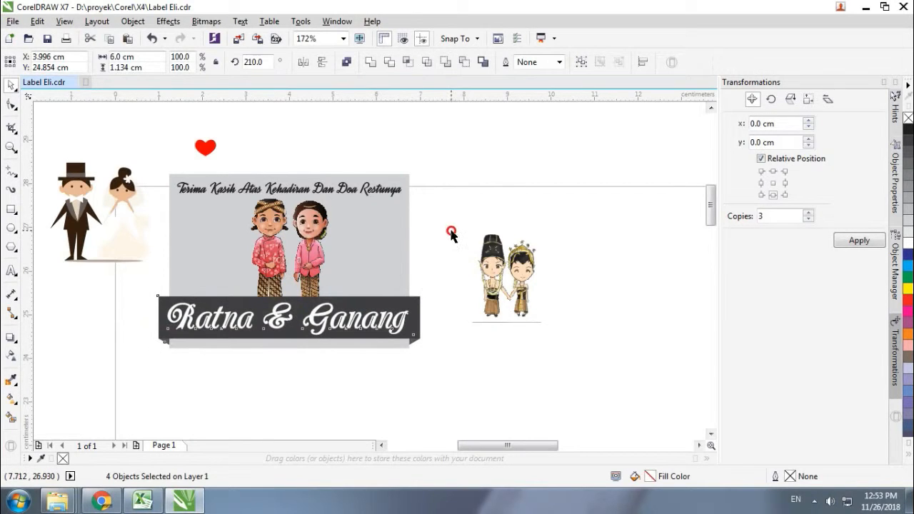
left_click(451, 236)
Step: Enlarge the batik couple to about 17.7% and centre it horizontally on the label
left_click(321, 247)
left_click_drag(337, 328, 348, 340)
key("ctrl+Left")
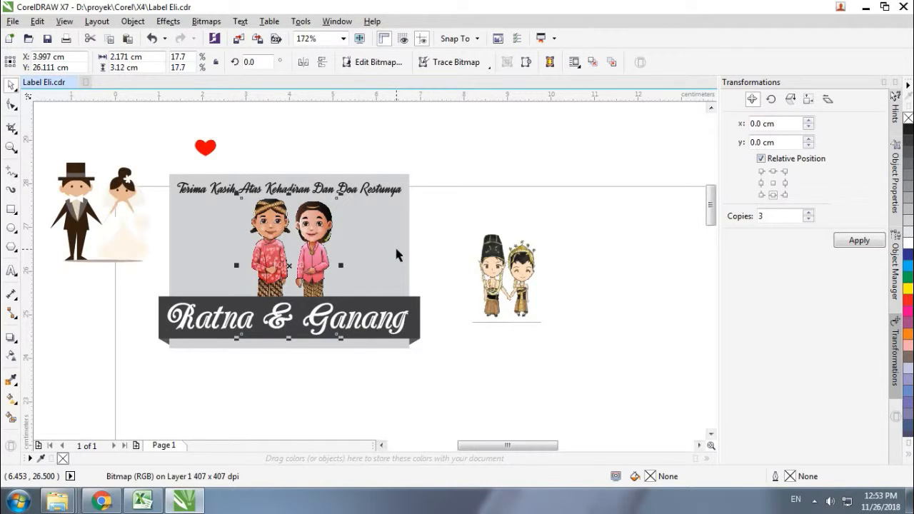
Step: Set the grey background rectangle's width to 6 cm, keeping its height at 4 cm
left_click(396, 250)
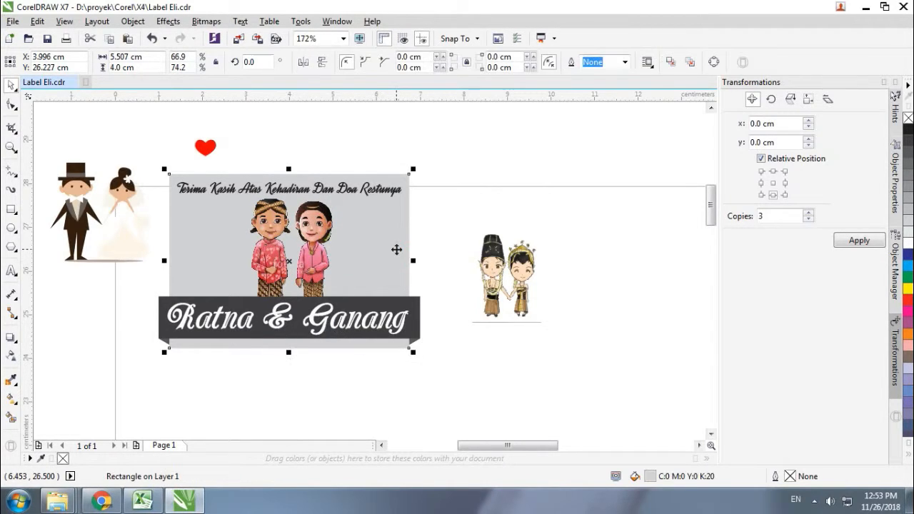
left_click(429, 277)
left_click(409, 240)
left_click_drag(159, 56, 83, 56)
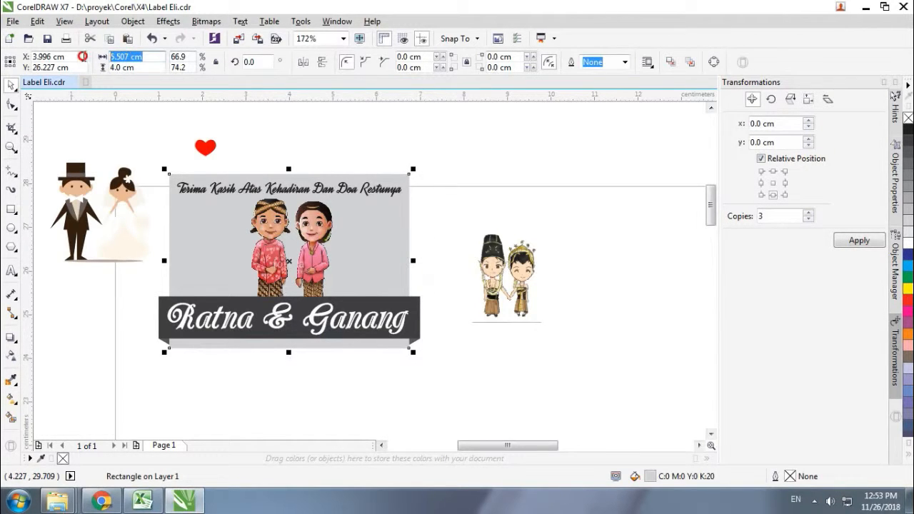
type("6")
key("Tab")
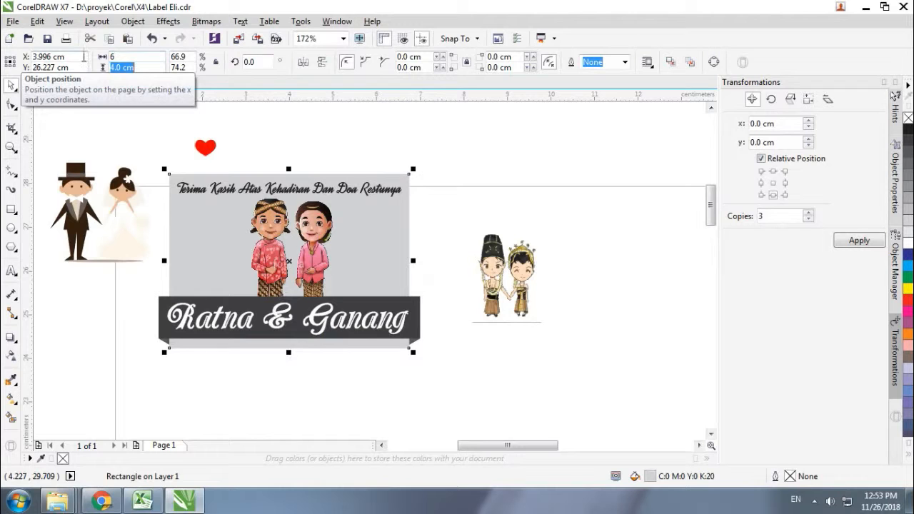
key("Return")
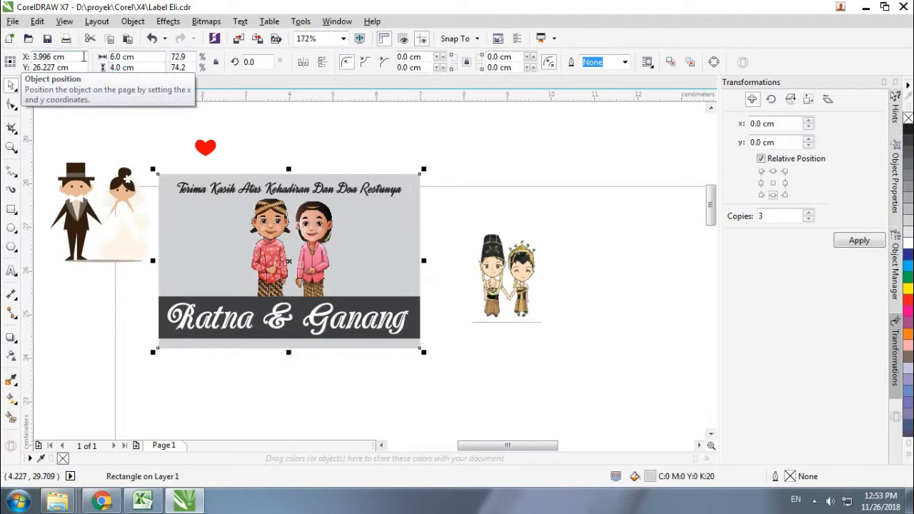
left_click(438, 235)
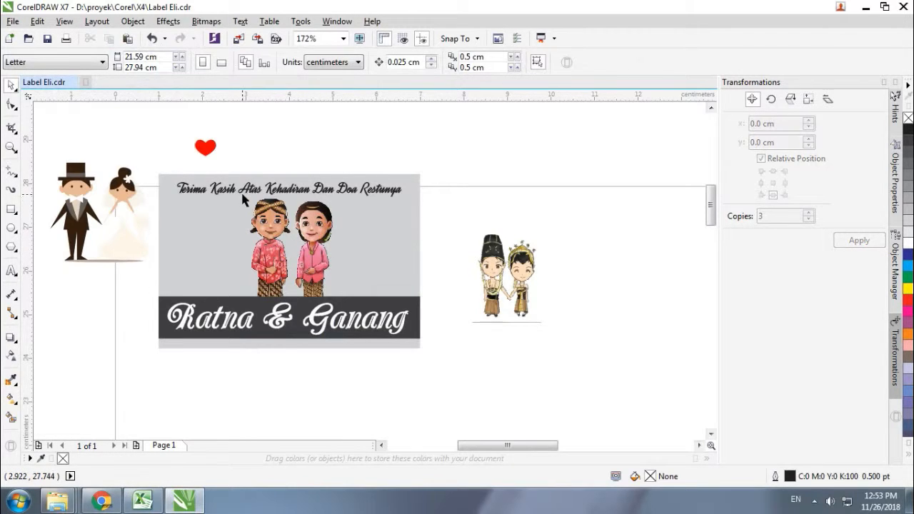
Step: Replace the first name in the dark banner text with the new bride's first name
double_click(252, 318)
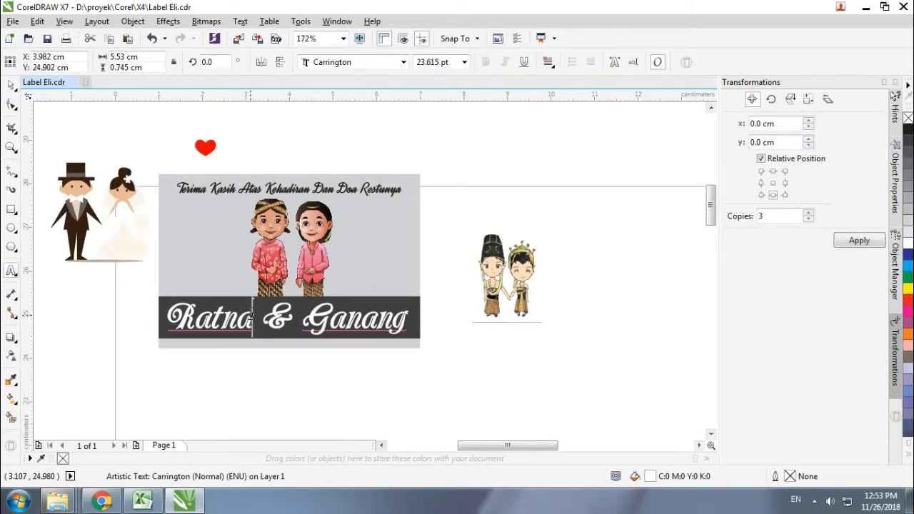
key("BackSpace")
key("BackSpace")
key("BackSpace")
key("BackSpace")
key("BackSpace")
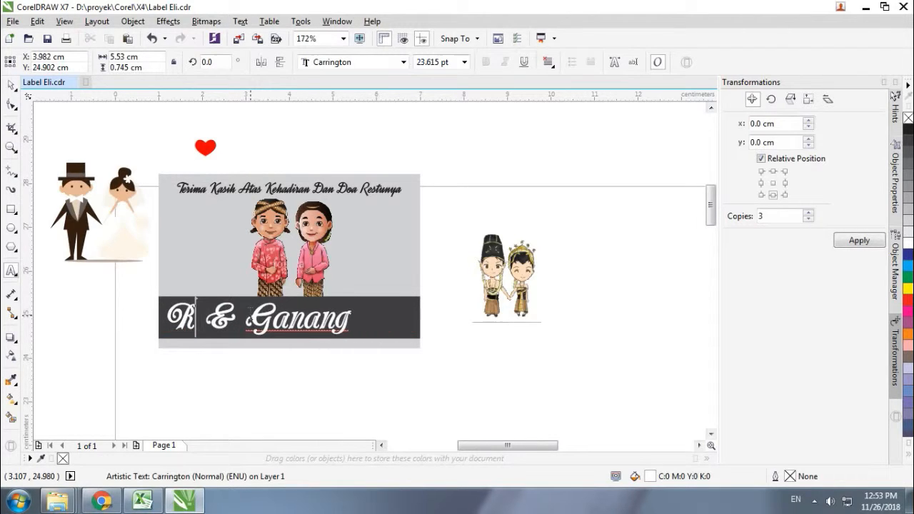
type("Elly & ")
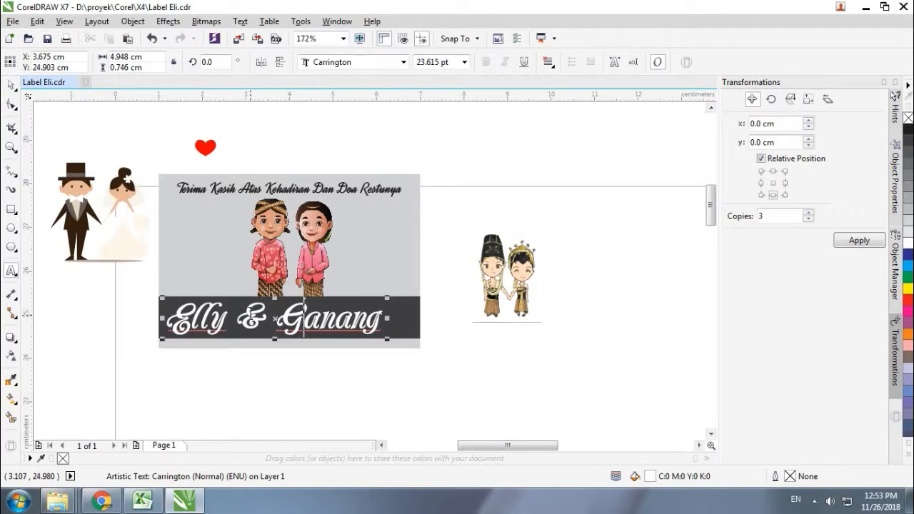
Step: Replace the second name in the banner text, after the ampersand, with the new groom's first name
type("Dadik")
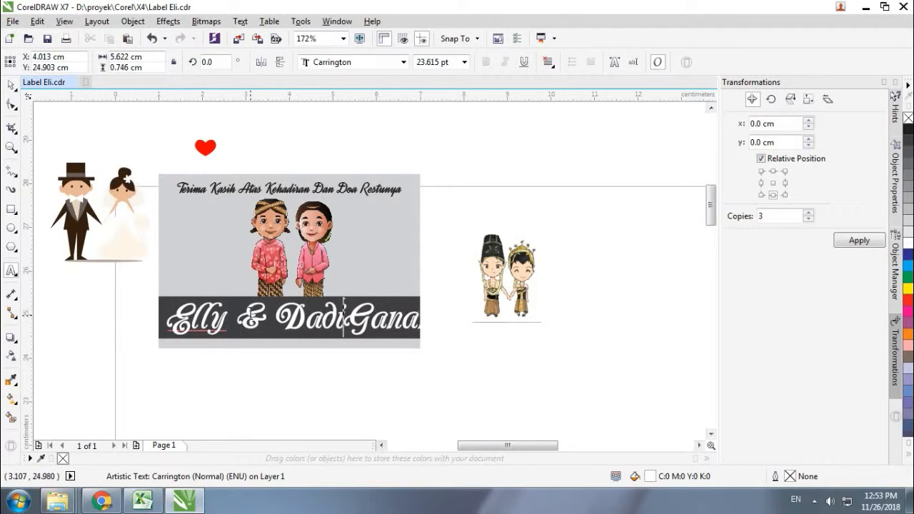
key("Delete")
key("Delete")
key("Delete")
key("Delete")
key("Delete")
key("Delete")
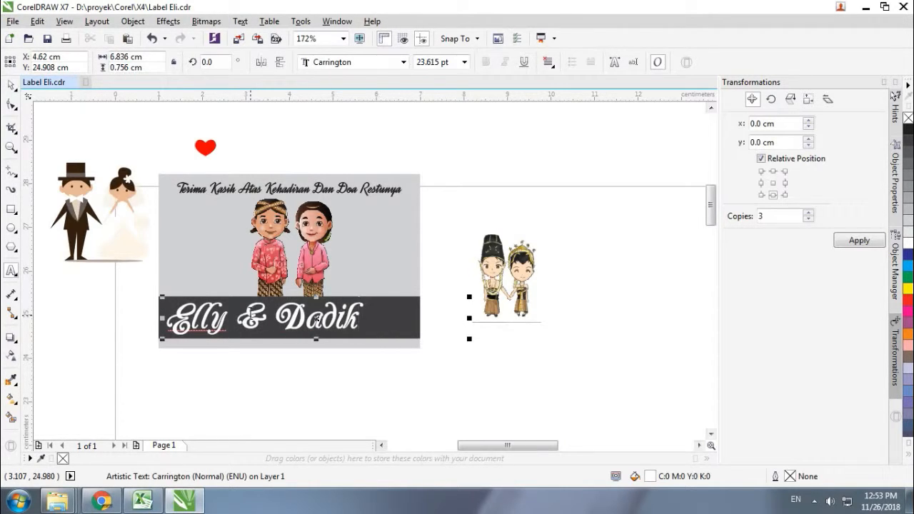
Step: Centre the edited name text horizontally on the dark banner rectangle
left_click(11, 85)
left_click(403, 325, "shift")
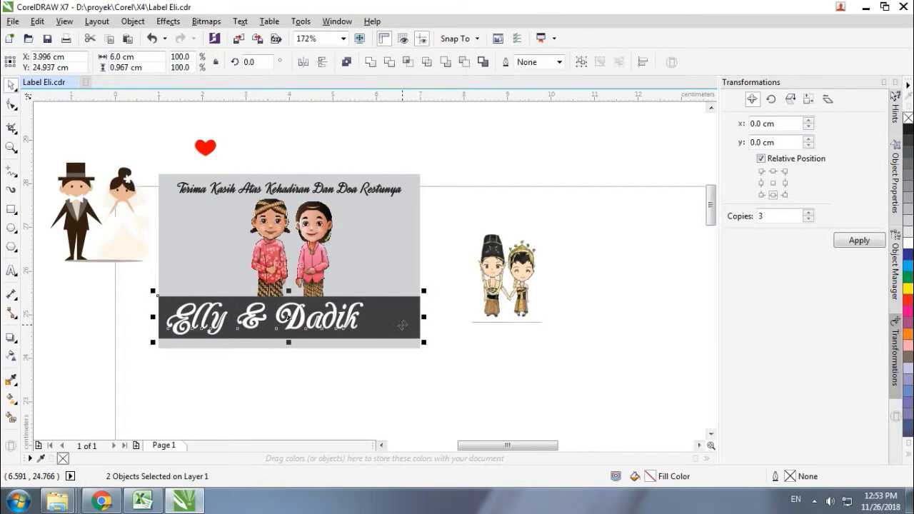
key("c")
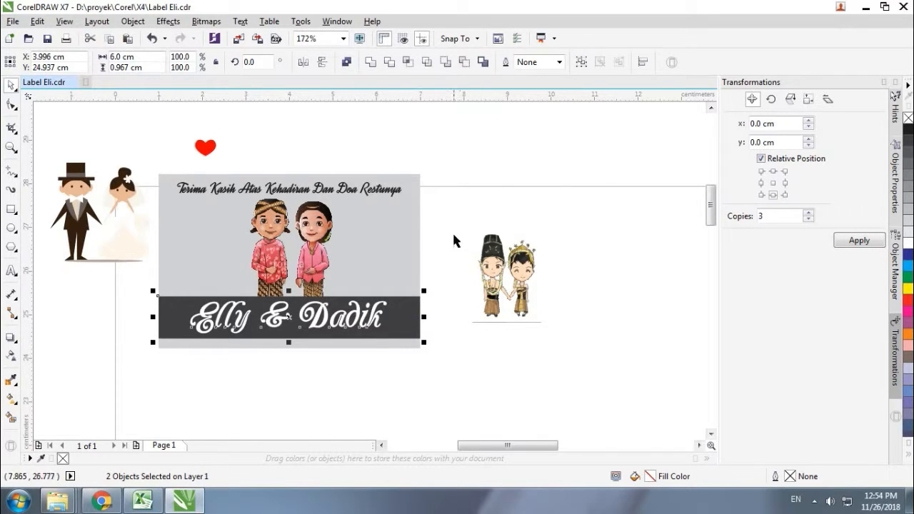
Step: Place the red heart behind the batik couple and enlarge it to about 3.19 × 2.51 cm
left_click_drag(206, 147, 283, 246)
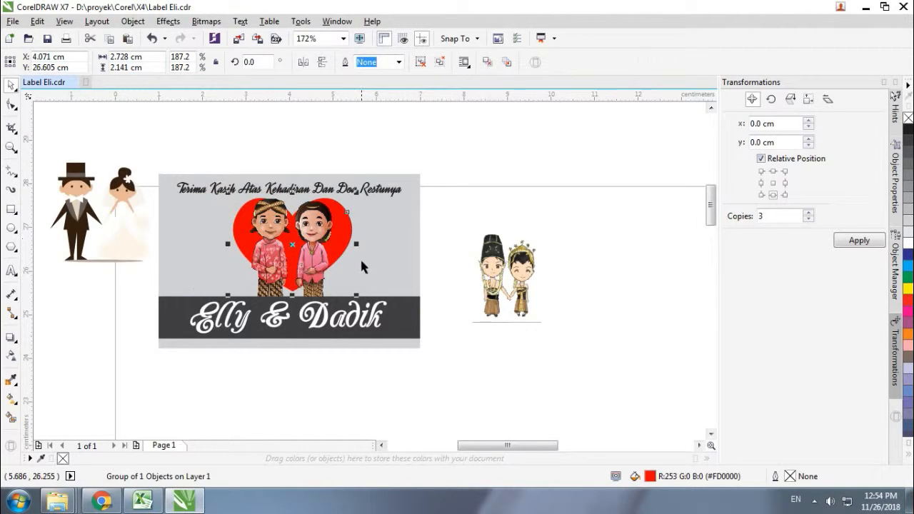
left_click_drag(355, 295, 374, 320)
left_click_drag(362, 228, 362, 228)
Step: Nudge the red heart vertically until its top sits just below the thank-you line and its tip lies behind the banner
key("Up")
key("Up")
key("Up")
key("Up")
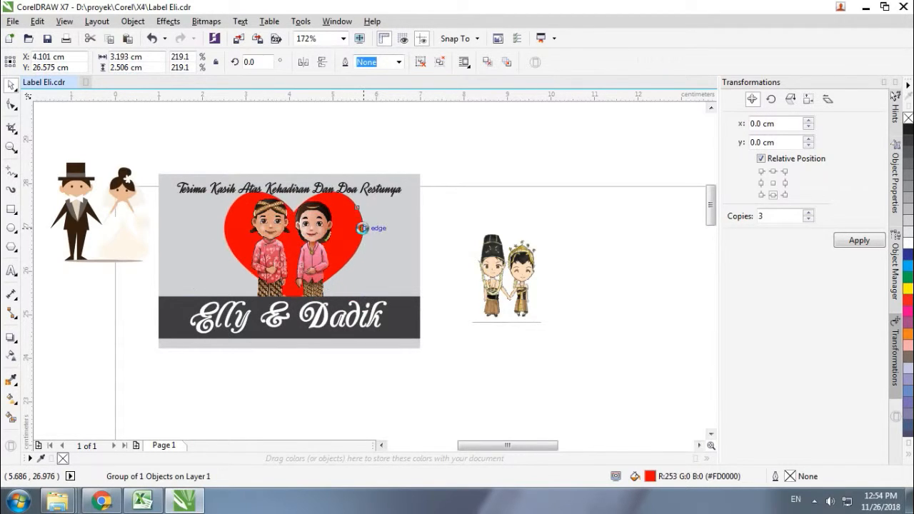
key("Down")
key("Down")
key("Down")
key("Down")
key("Down")
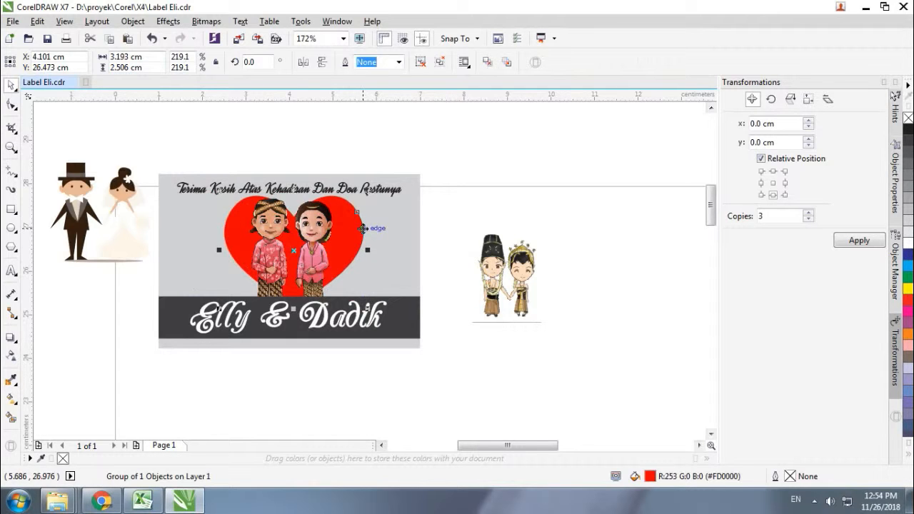
left_click(387, 160)
Step: Fill the label's background rectangle with white and give it a 1.0 pt outline
left_click(396, 239)
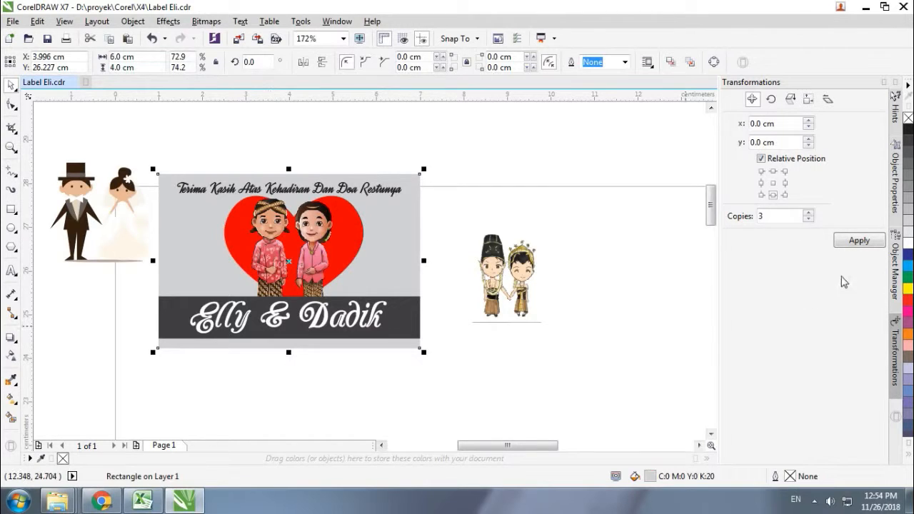
left_click(909, 243)
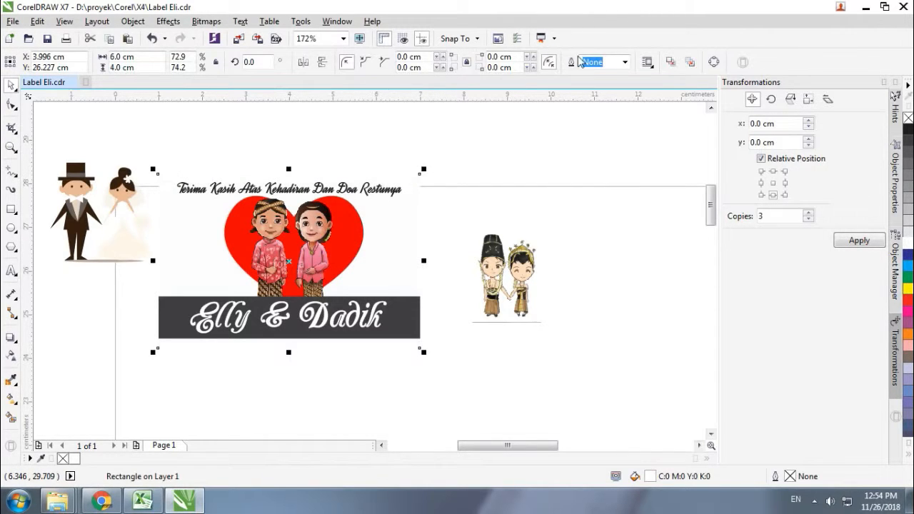
left_click(625, 62)
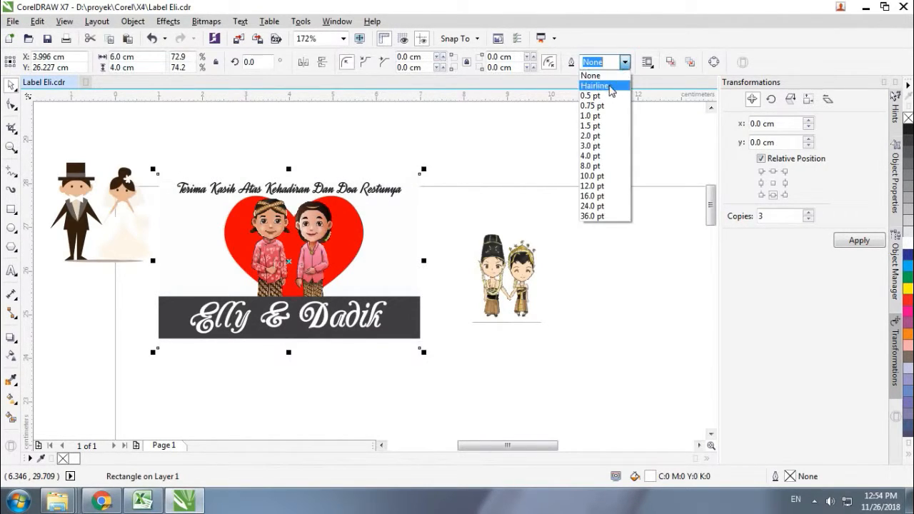
left_click(605, 115)
left_click(474, 139)
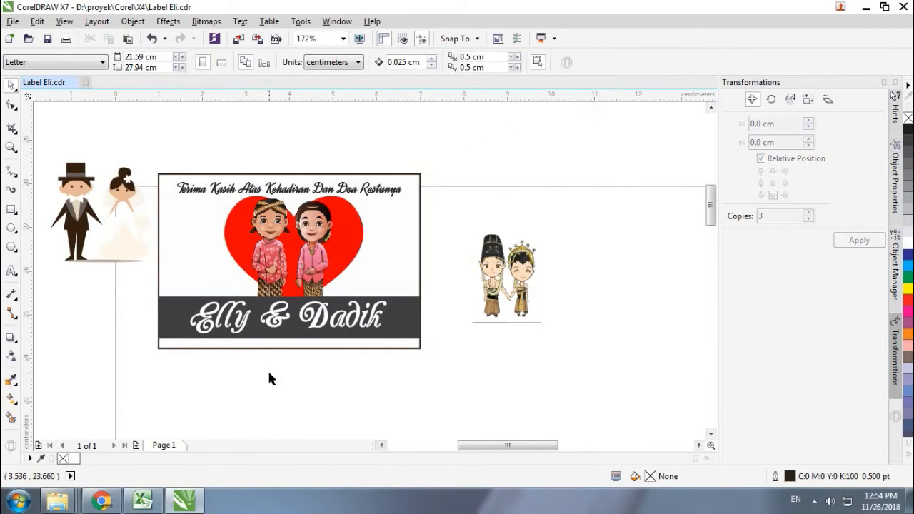
left_click(420, 329)
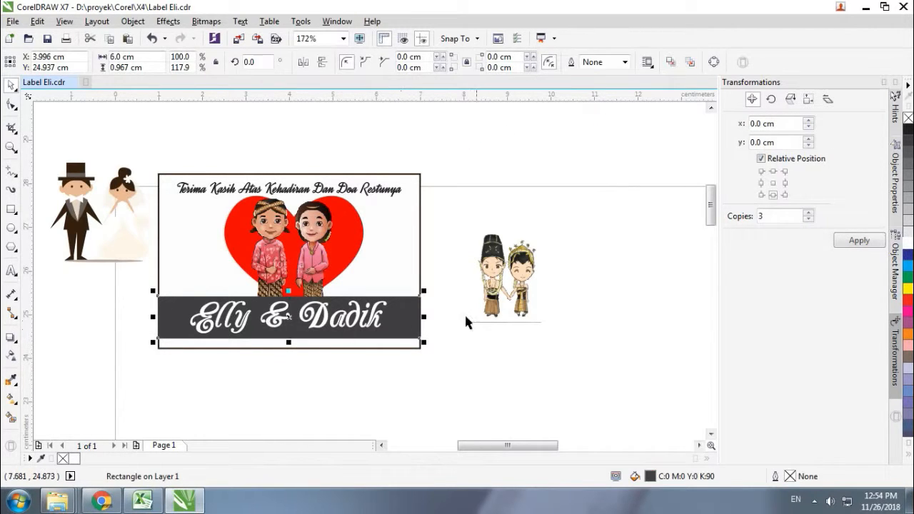
left_click(553, 319)
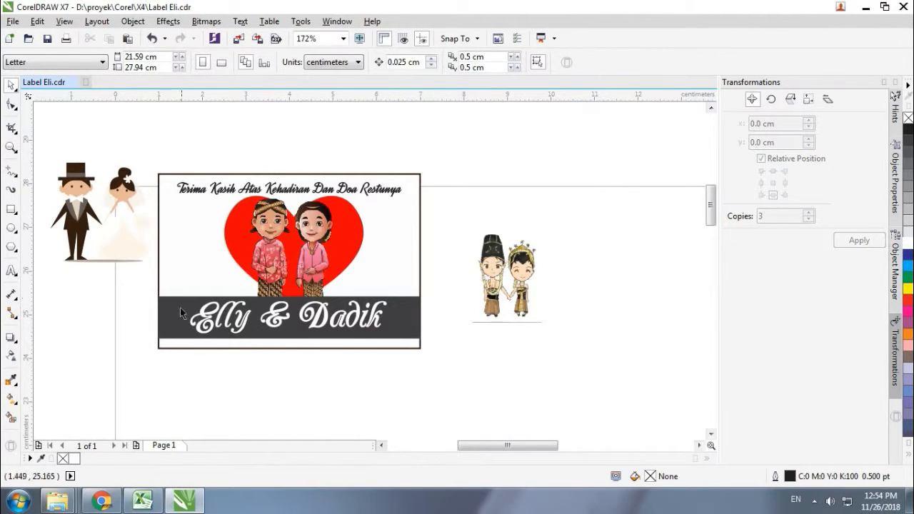
left_click(201, 315)
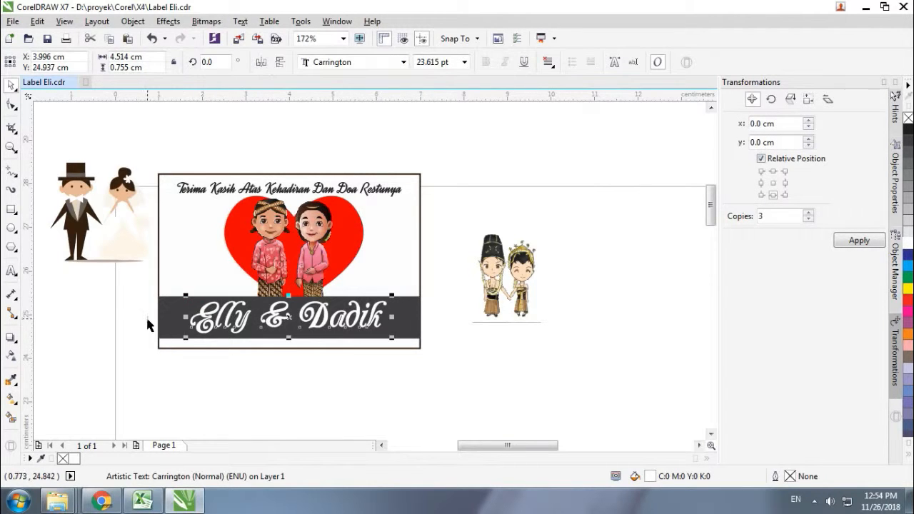
Step: Duplicate the thank-you line above the label and change the copy's text to "18 Desember 2018"
left_click(196, 192)
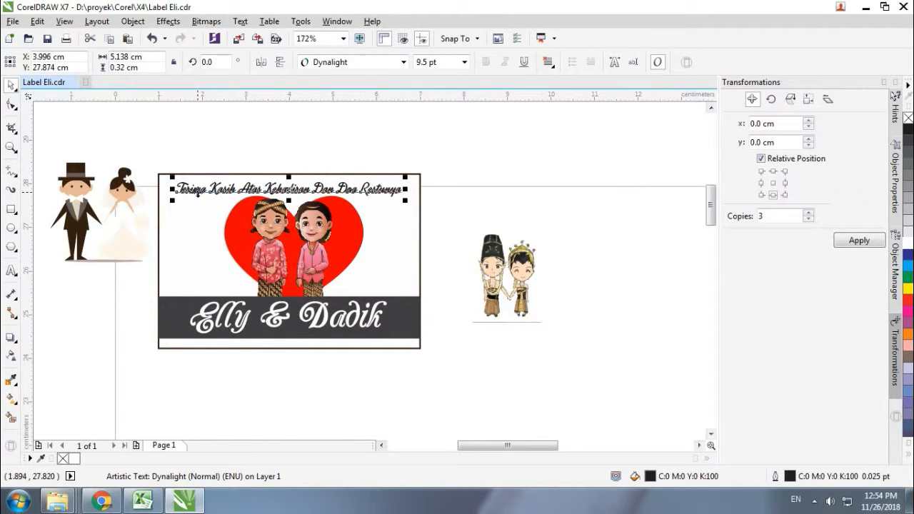
left_click_drag(198, 193, 326, 132)
double_click(328, 131)
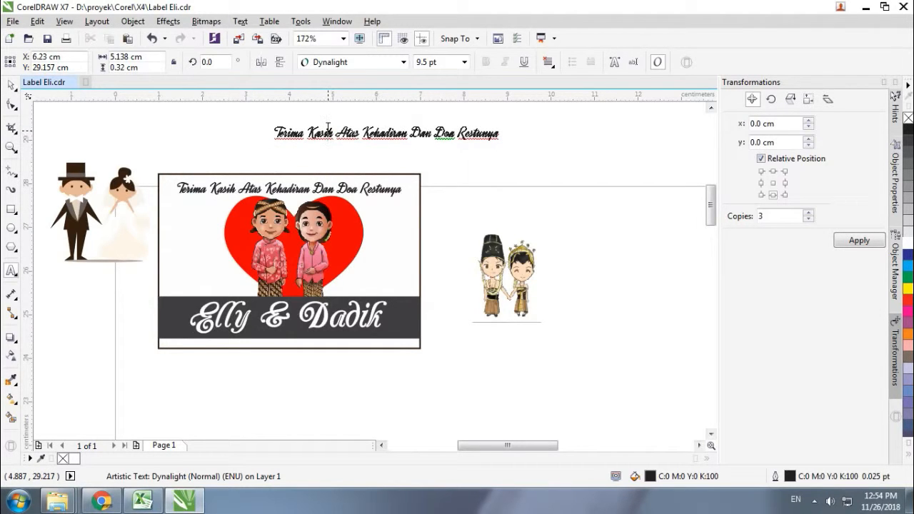
key("ctrl+a")
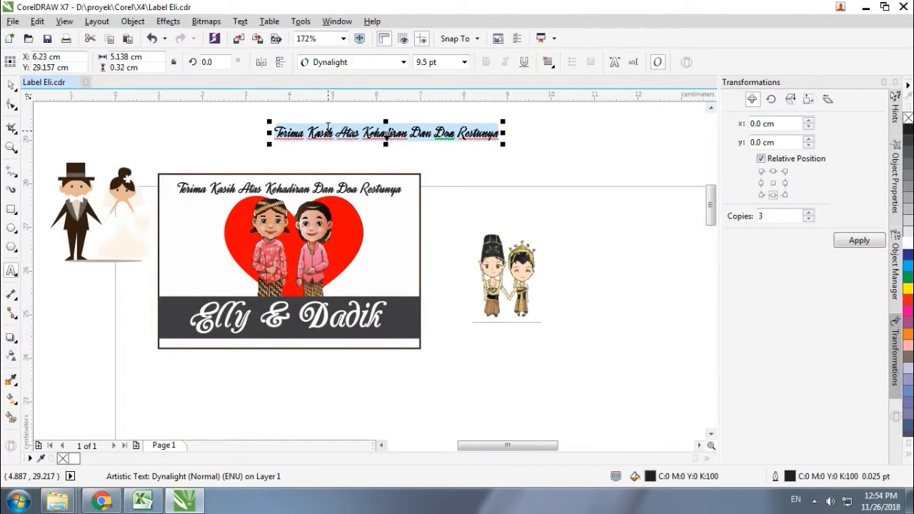
key("Delete")
type("sember 2018")
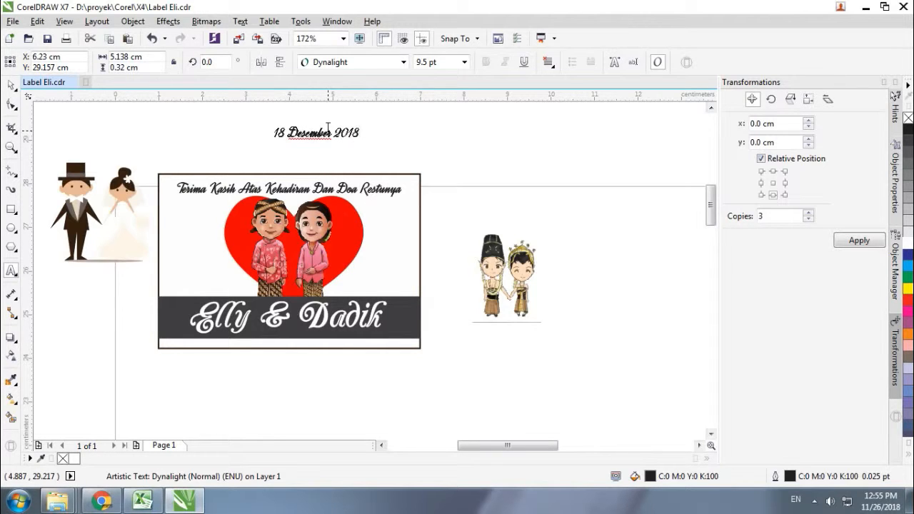
left_click(11, 85)
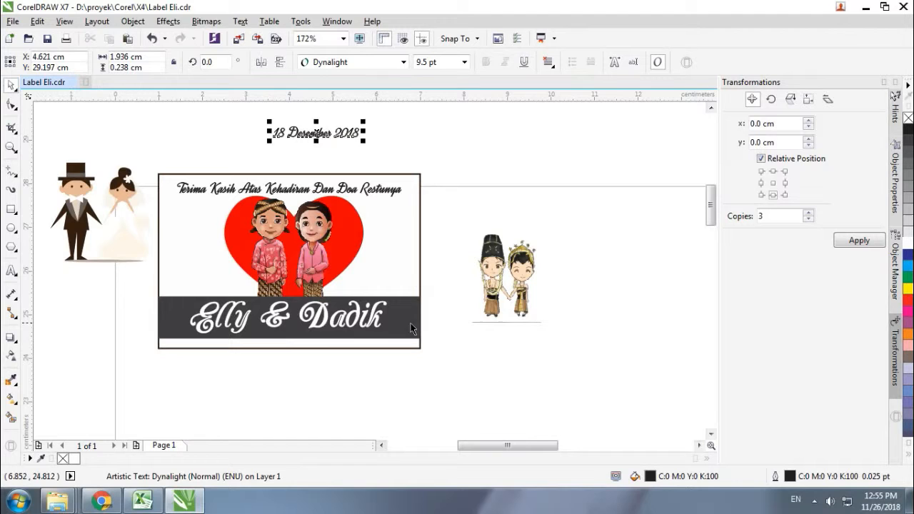
Step: Set the font of the couple's names on the banner to Dancing Script OT
left_click(240, 320)
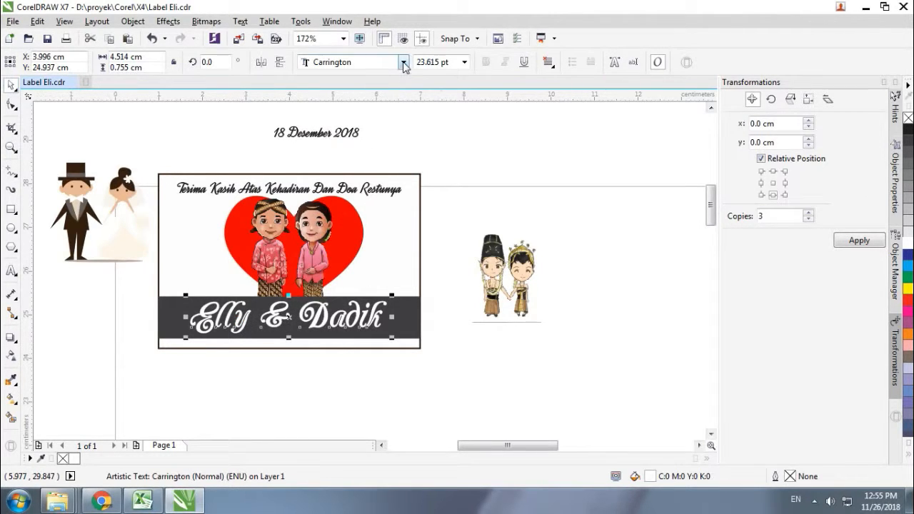
left_click_drag(501, 445, 511, 445)
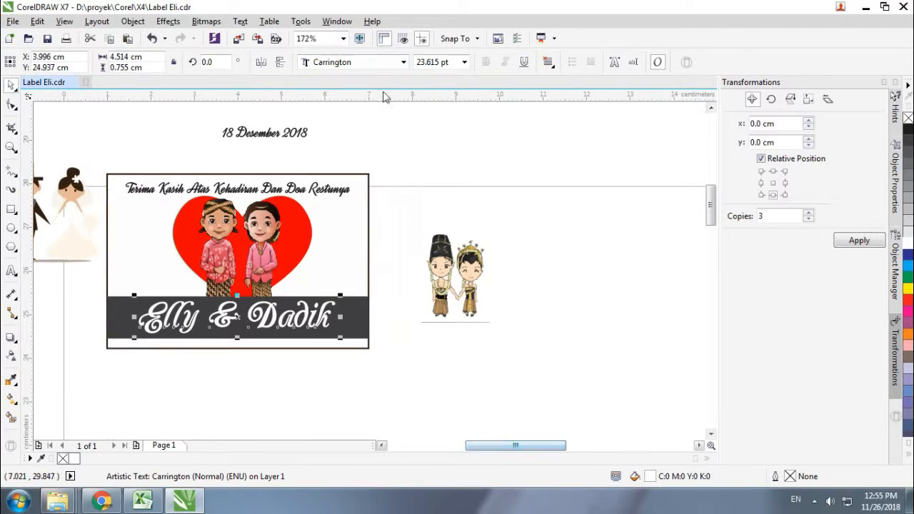
left_click(403, 62)
mouse_move(429, 112)
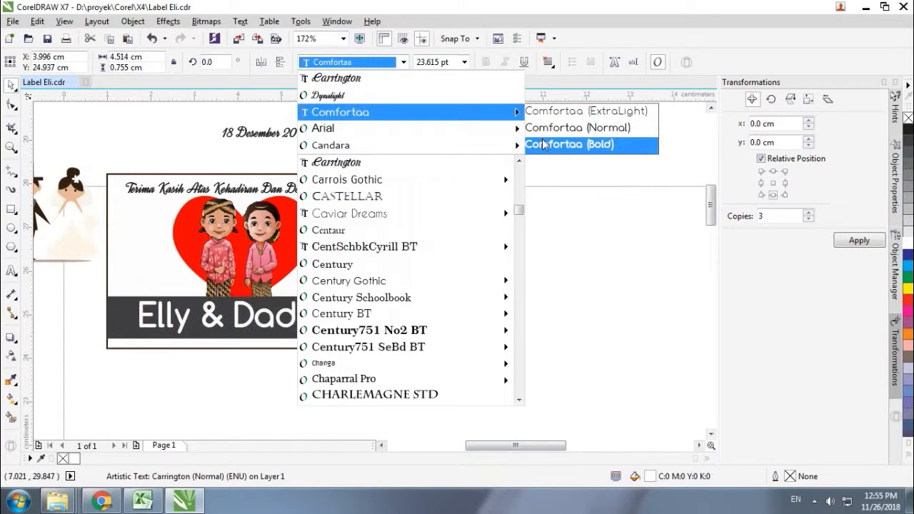
scroll(418, 243, "down", 3)
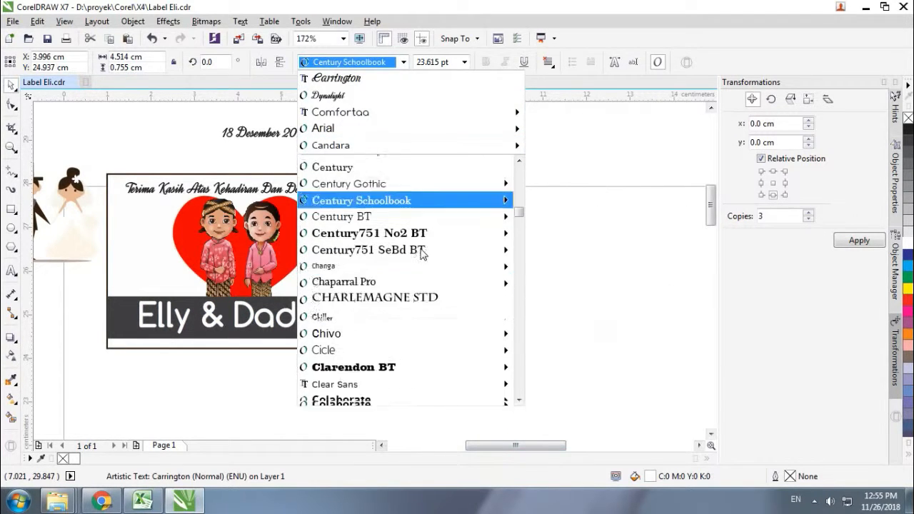
scroll(421, 279, "down", 3)
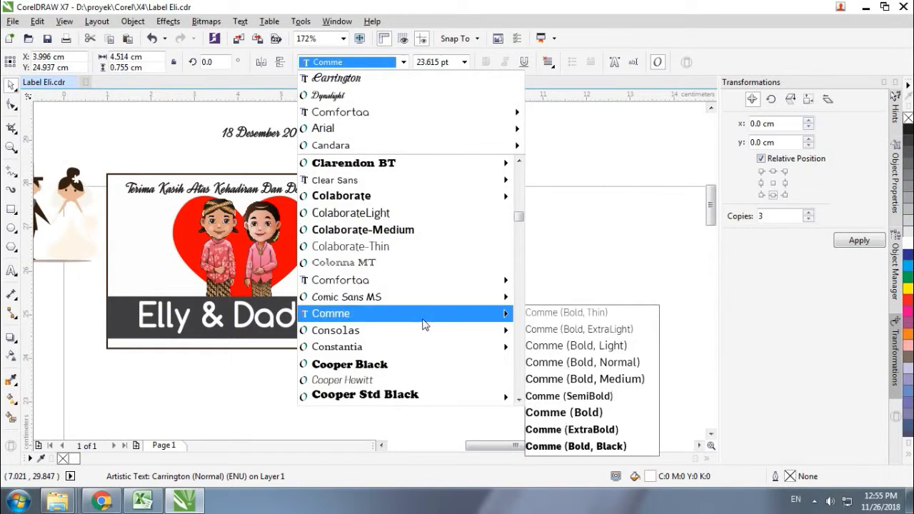
scroll(426, 315, "down", 3)
scroll(442, 275, "down", 4)
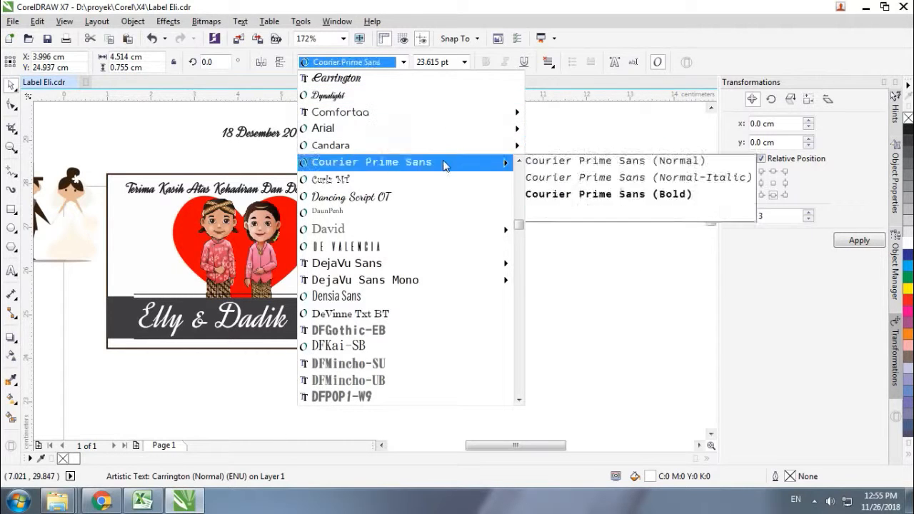
left_click(438, 198)
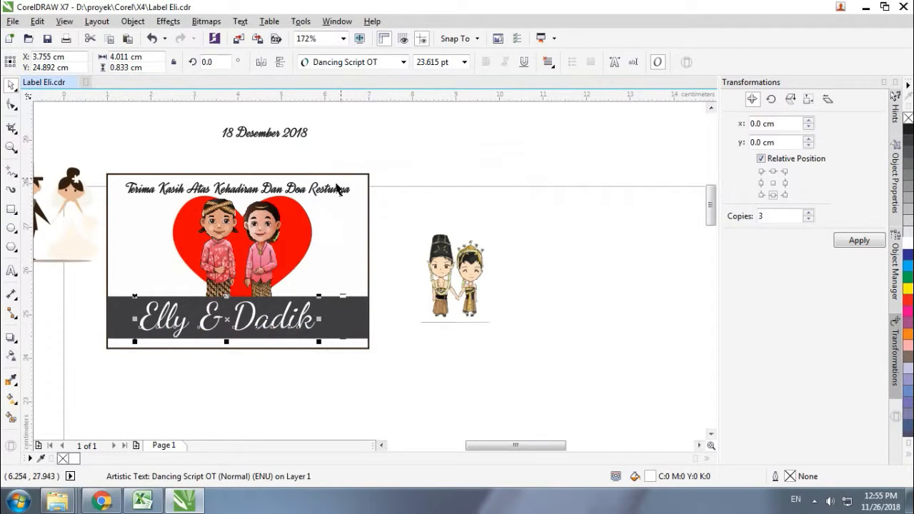
Step: Change the font of the couple's names on the banner to Dobkin
left_click(403, 62)
scroll(400, 266, "down", 3)
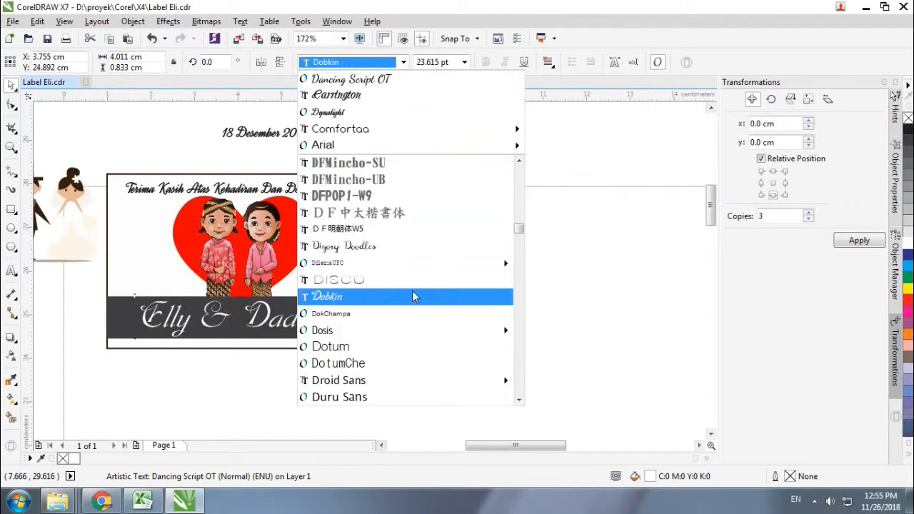
left_click(412, 296)
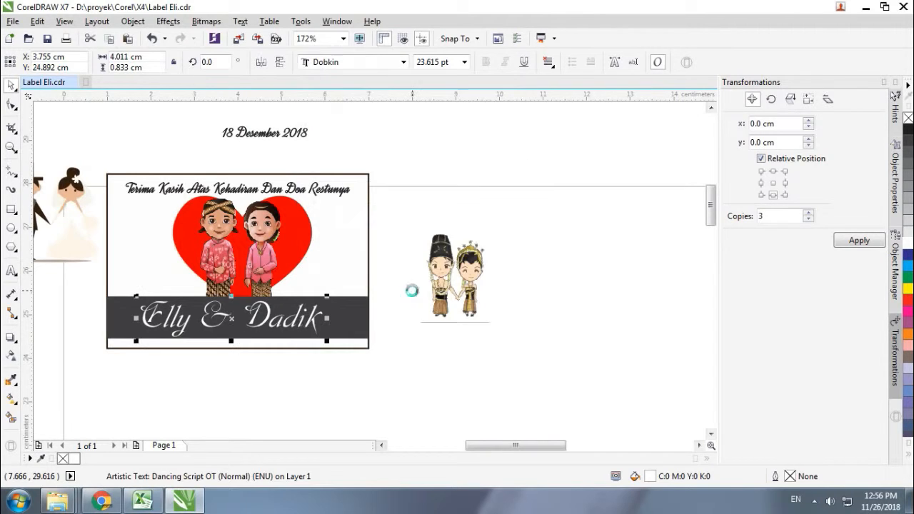
Step: Change the font of the couple's names on the banner to Great Vibes
left_click(403, 63)
scroll(402, 289, "down", 3)
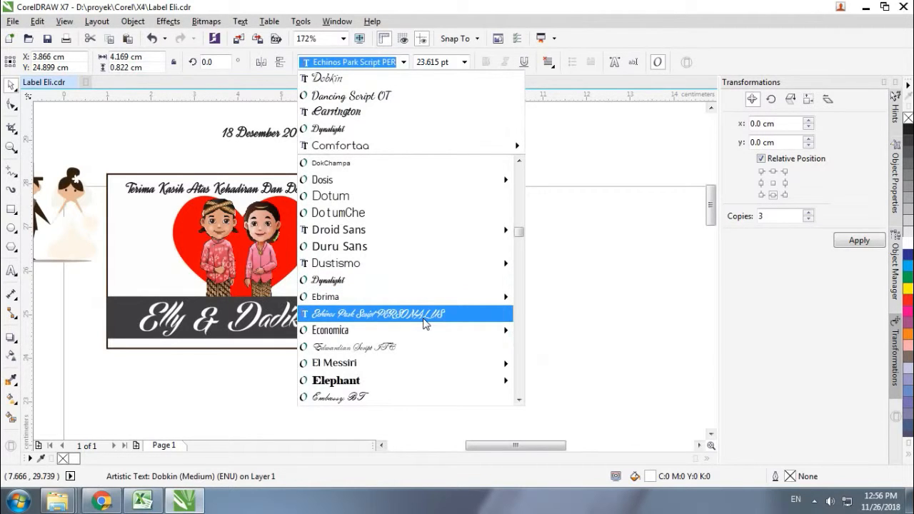
scroll(424, 351, "down", 2)
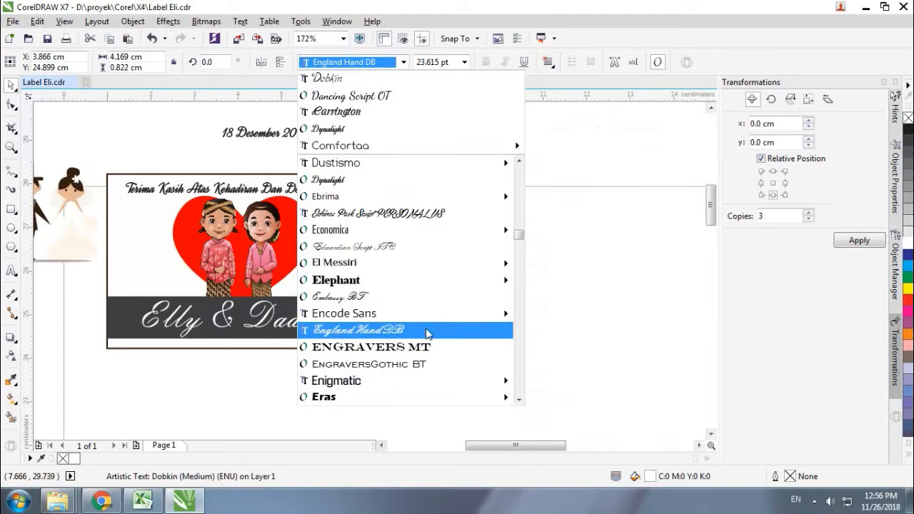
scroll(425, 365, "down", 2)
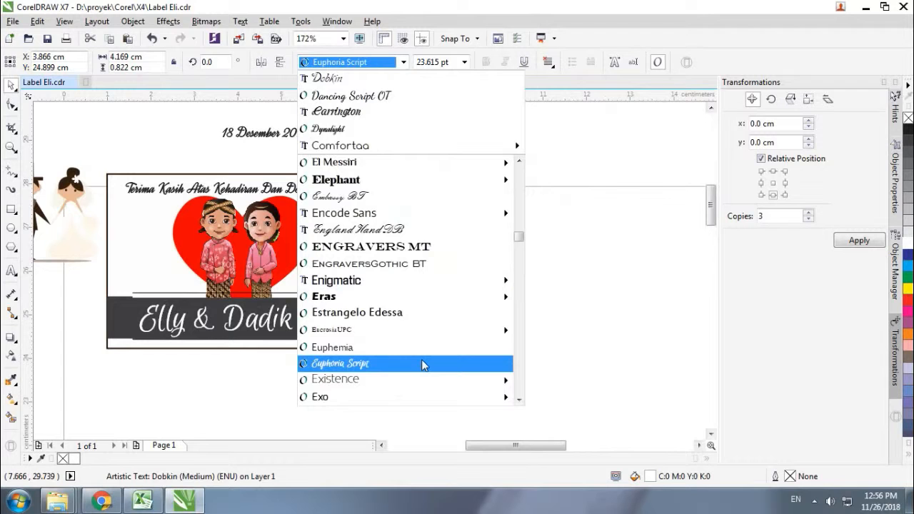
scroll(433, 296, "down", 2)
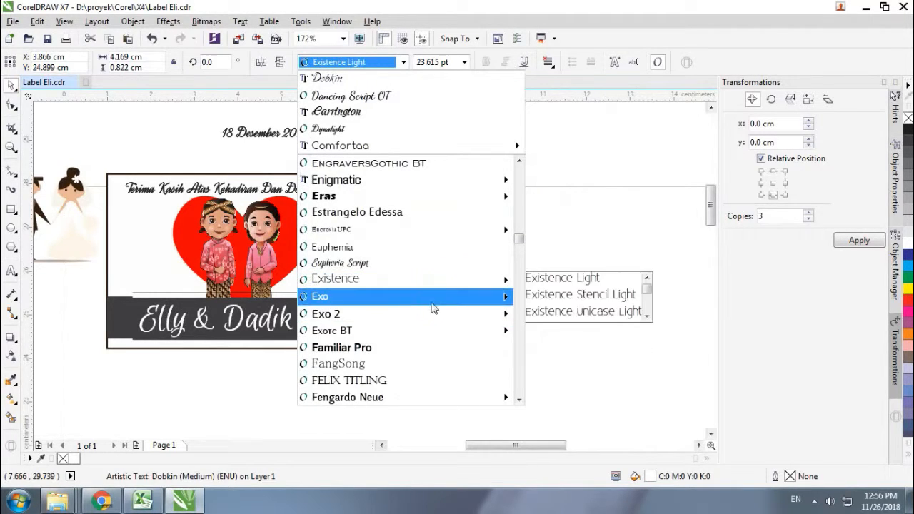
scroll(434, 293, "down", 2)
scroll(428, 315, "down", 2)
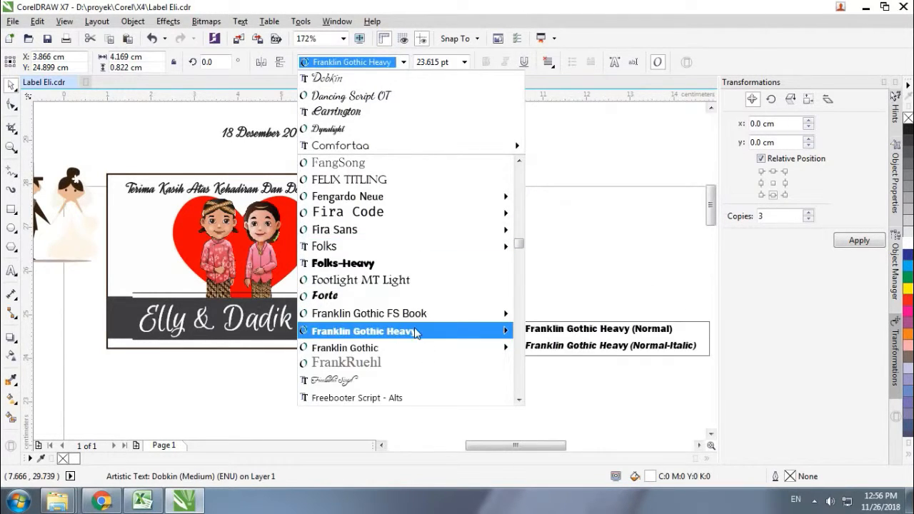
scroll(433, 270, "down", 3)
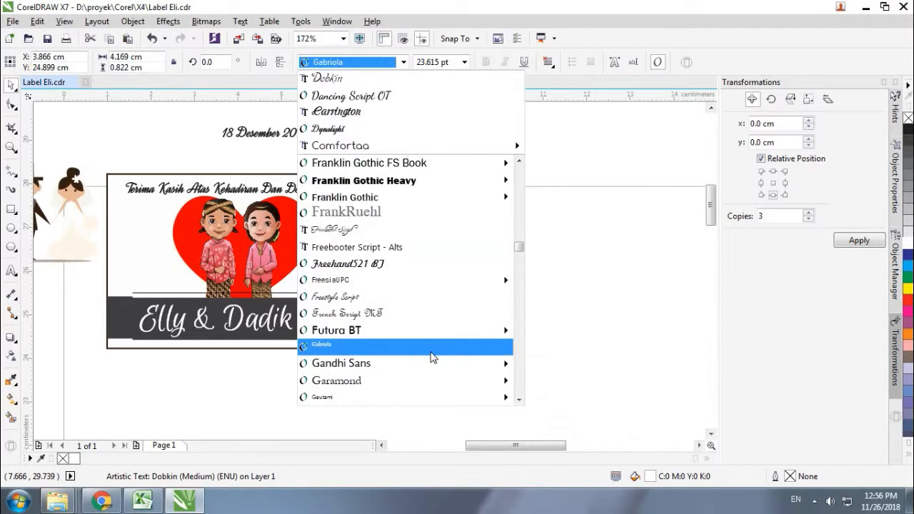
scroll(451, 316, "down", 6)
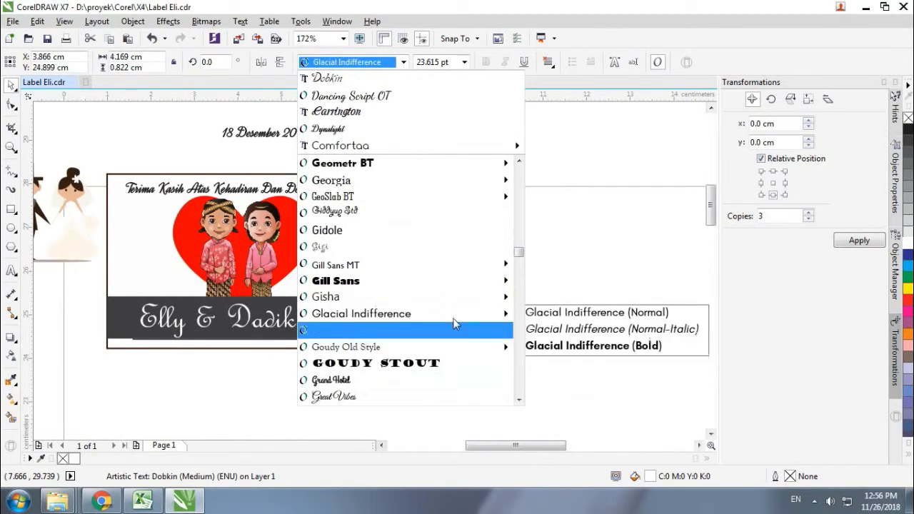
left_click(461, 392)
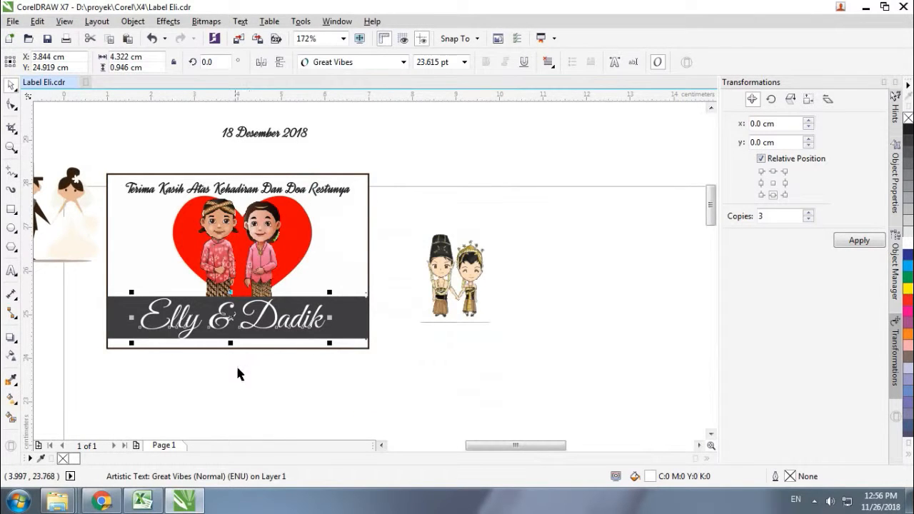
Step: Centre the couple's names horizontally on the dark banner
scroll(148, 315, "up", 2)
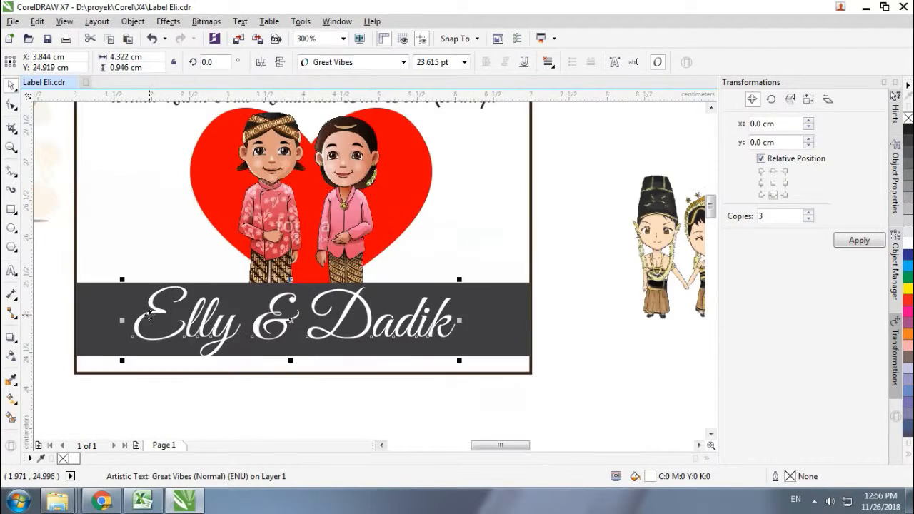
scroll(149, 314, "down", 2)
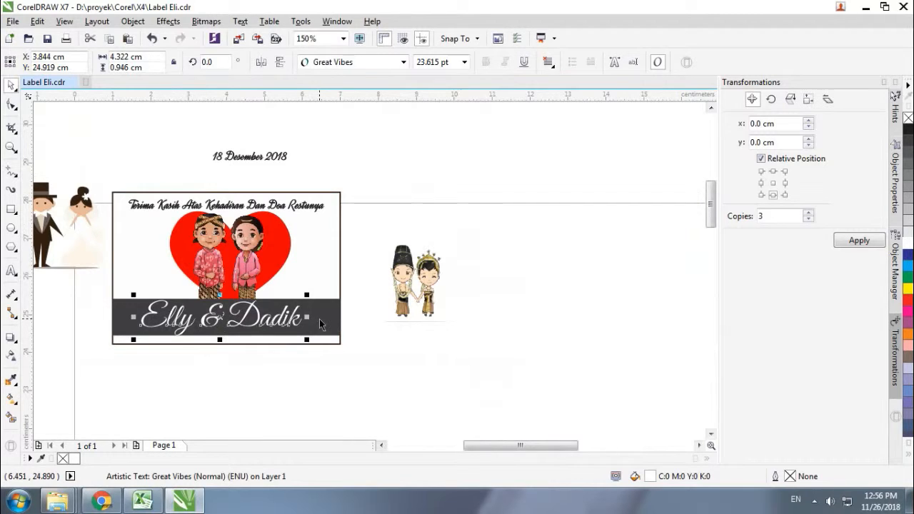
left_click(320, 319, "shift")
key("c")
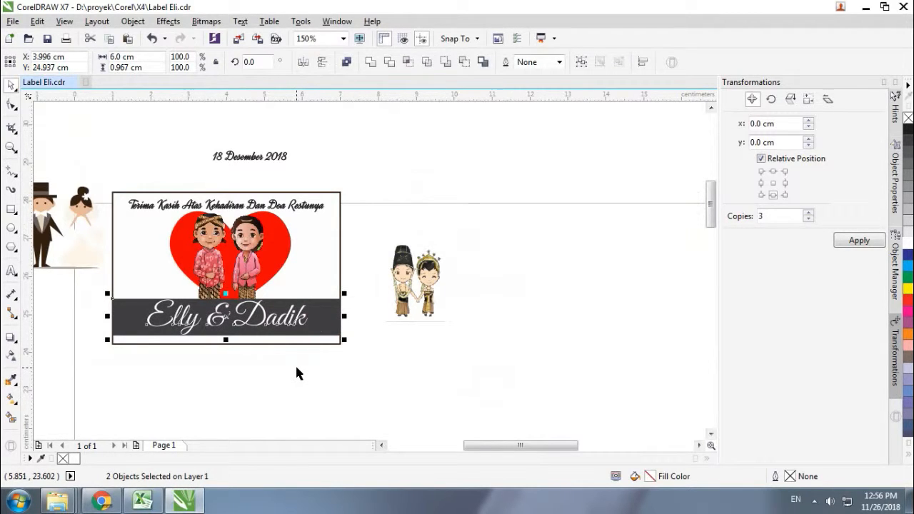
left_click(271, 366)
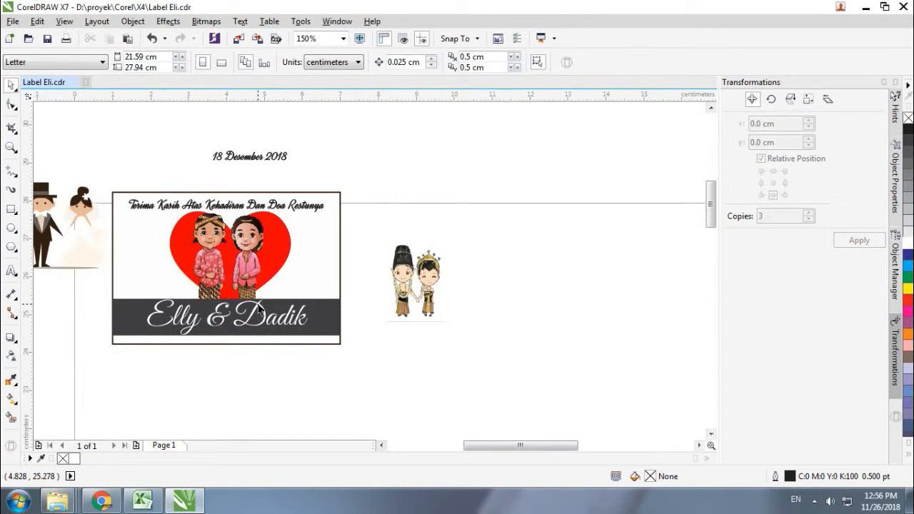
Step: Change the font of the couple's names on the banner to Lucien Schoenschriftv CAT
left_click(261, 309)
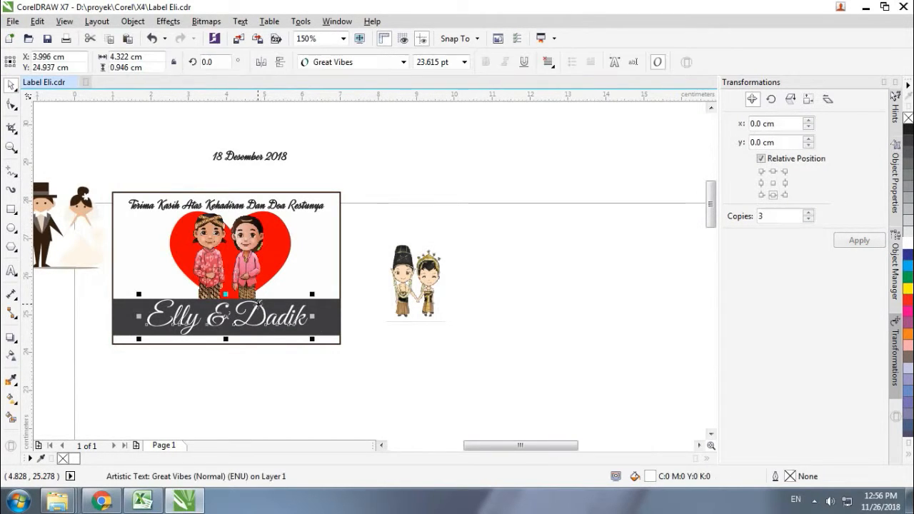
left_click(404, 62)
scroll(425, 264, "down", 5)
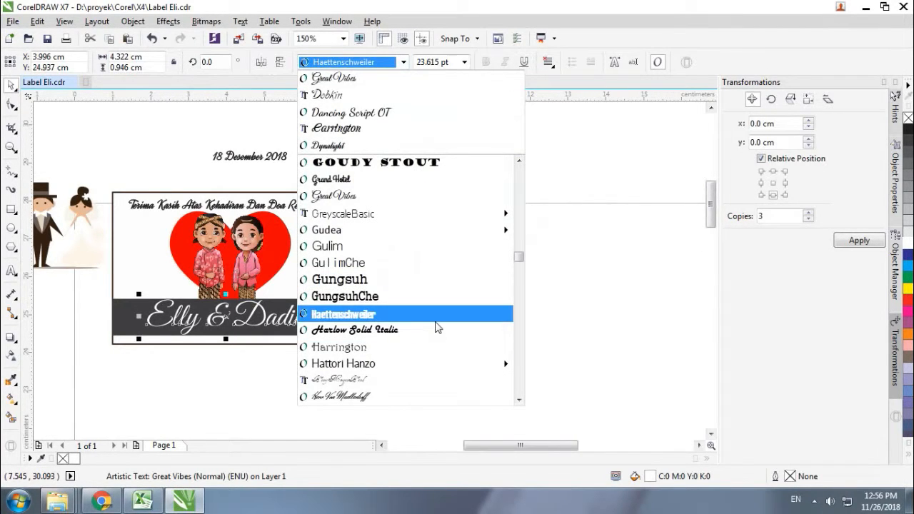
scroll(443, 336, "down", 3)
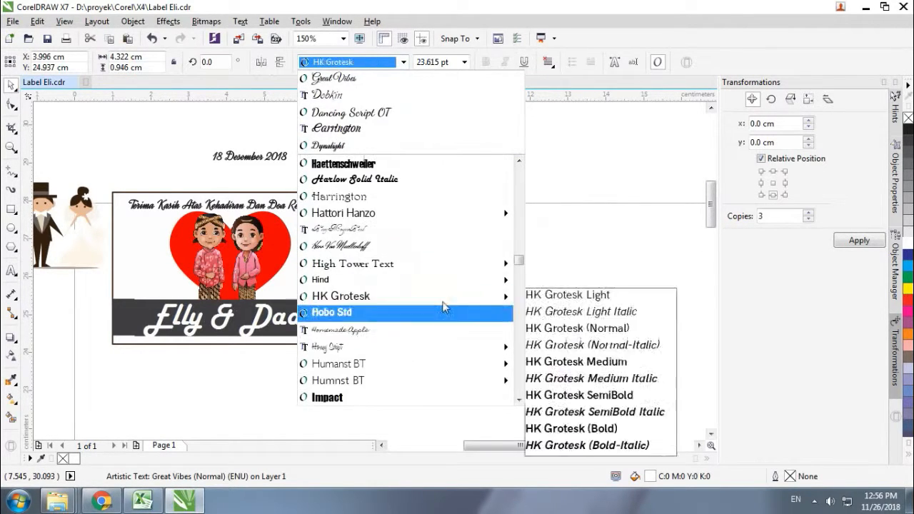
mouse_move(442, 355)
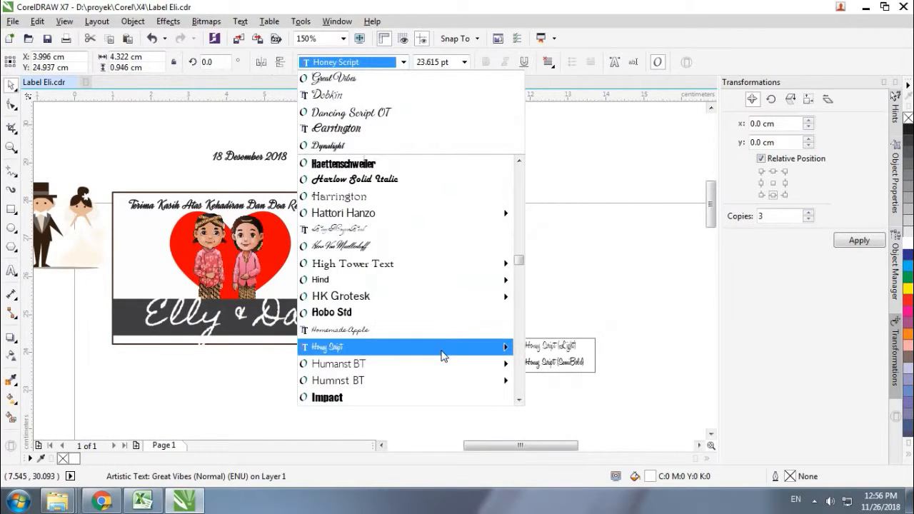
scroll(443, 352, "down", 4)
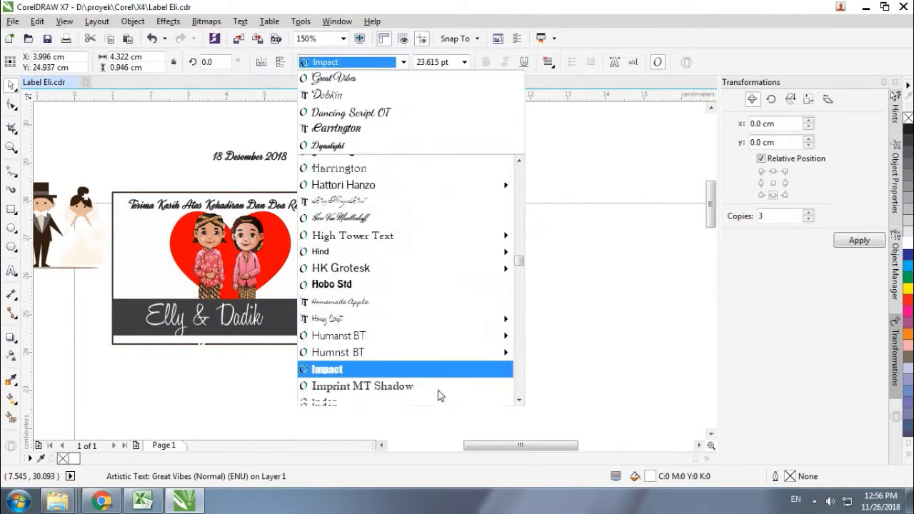
scroll(446, 347, "down", 4)
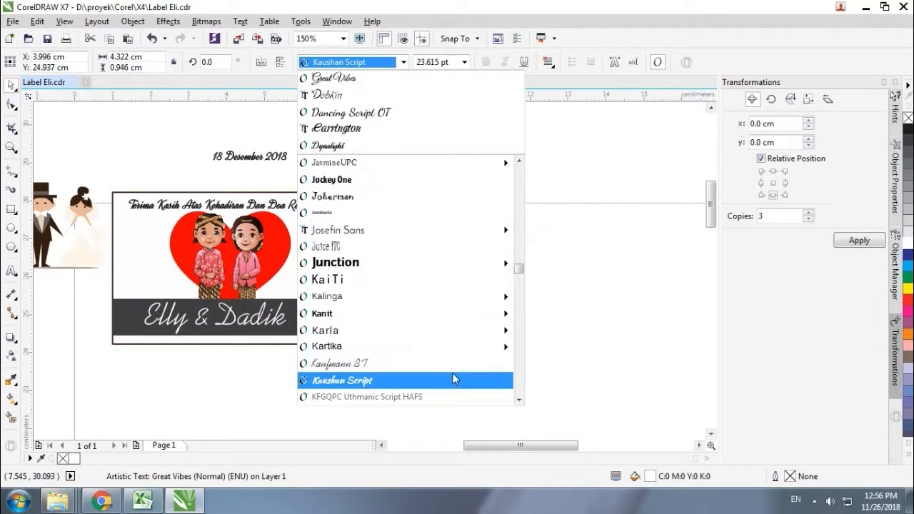
scroll(454, 384, "down", 2)
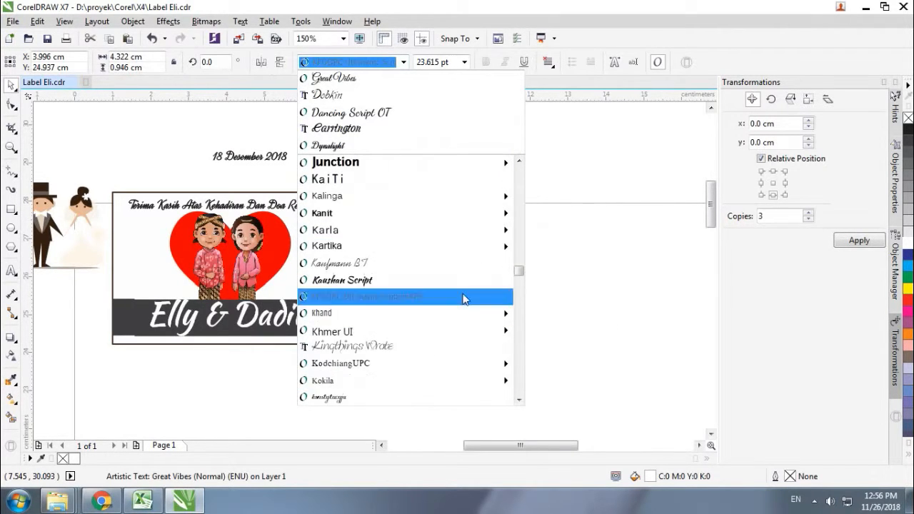
scroll(453, 355, "down", 3)
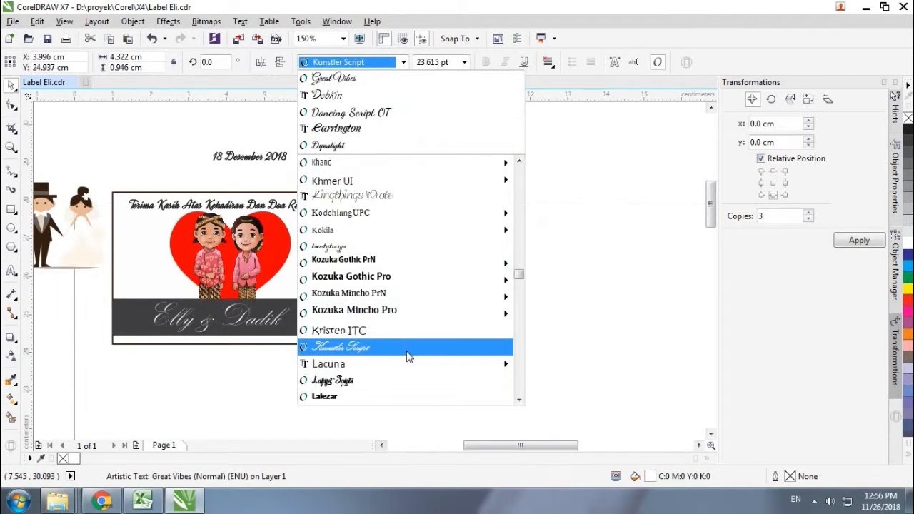
scroll(406, 377, "down", 3)
scroll(411, 368, "down", 3)
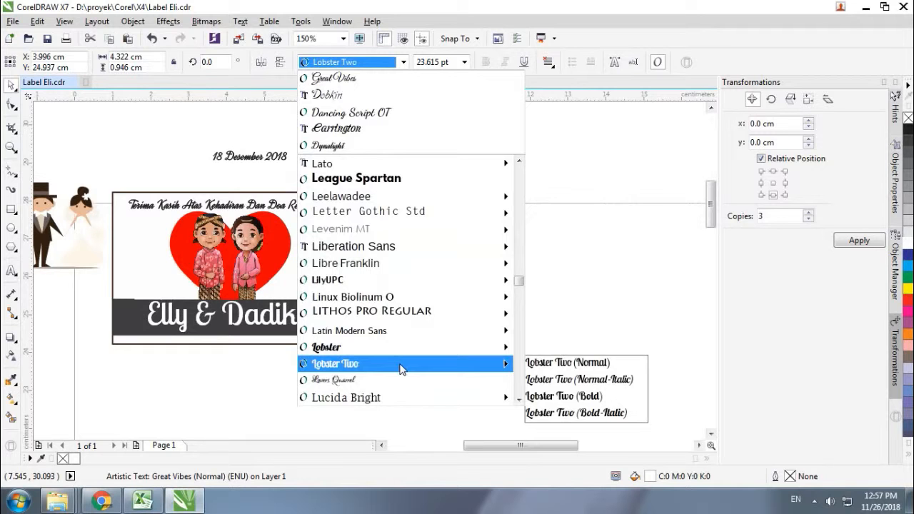
scroll(403, 375, "down", 2)
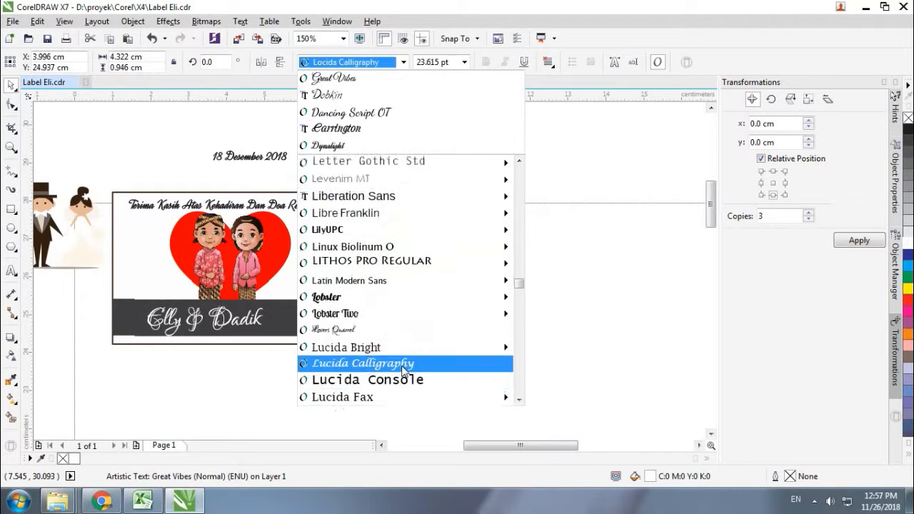
scroll(413, 347, "down", 2)
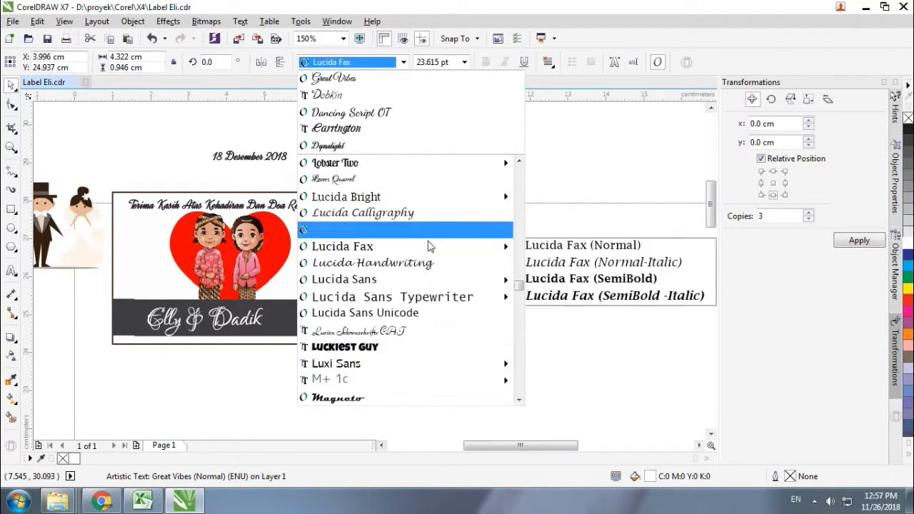
left_click(416, 334)
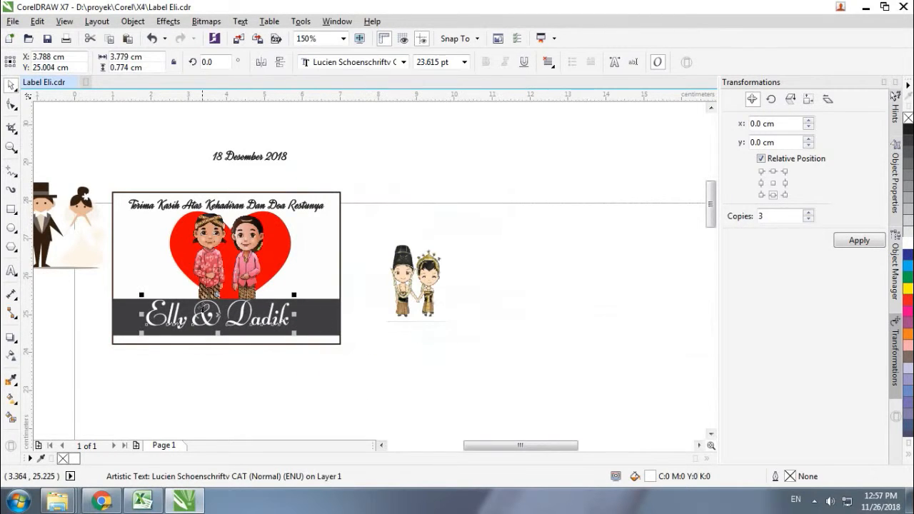
Step: Realign the couple's names to the horizontal centre of the dark banner
left_click(317, 320, "shift")
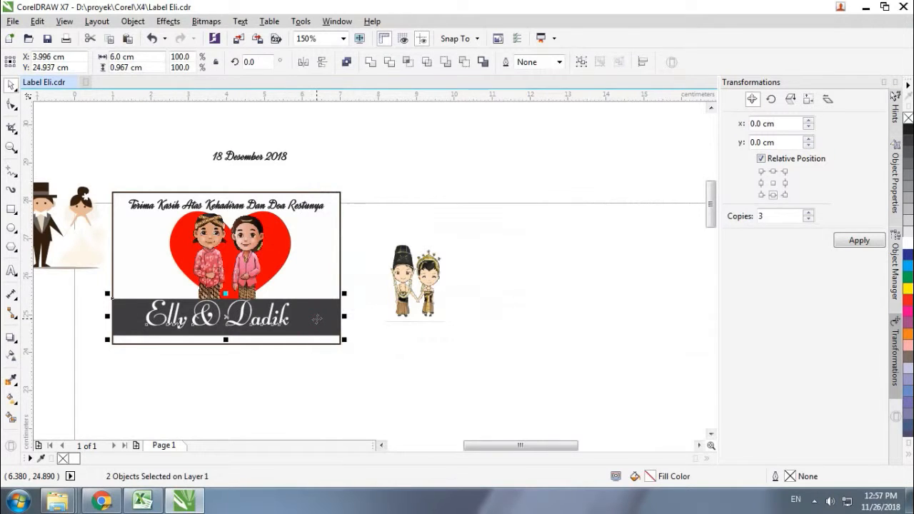
key("c")
left_click(433, 353)
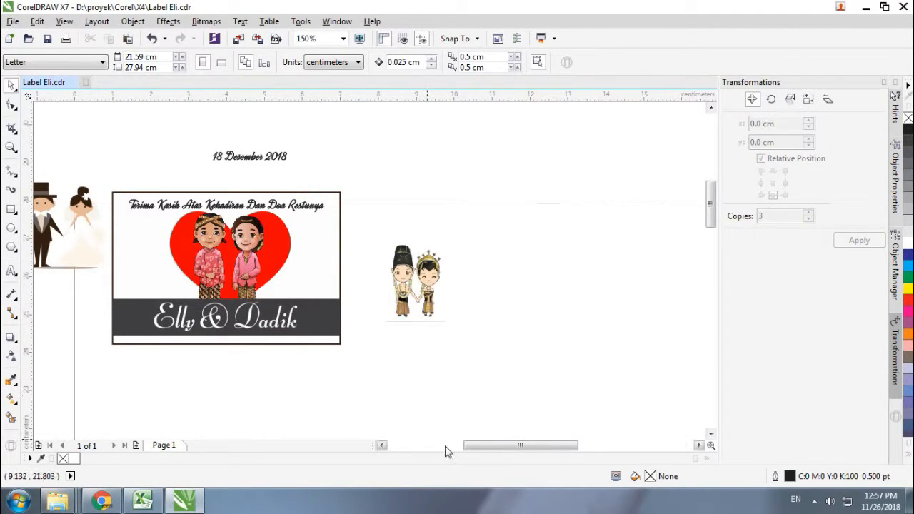
Step: Set the font size of the thank-you line above the heart to 10 pt
left_click_drag(465, 445, 447, 445)
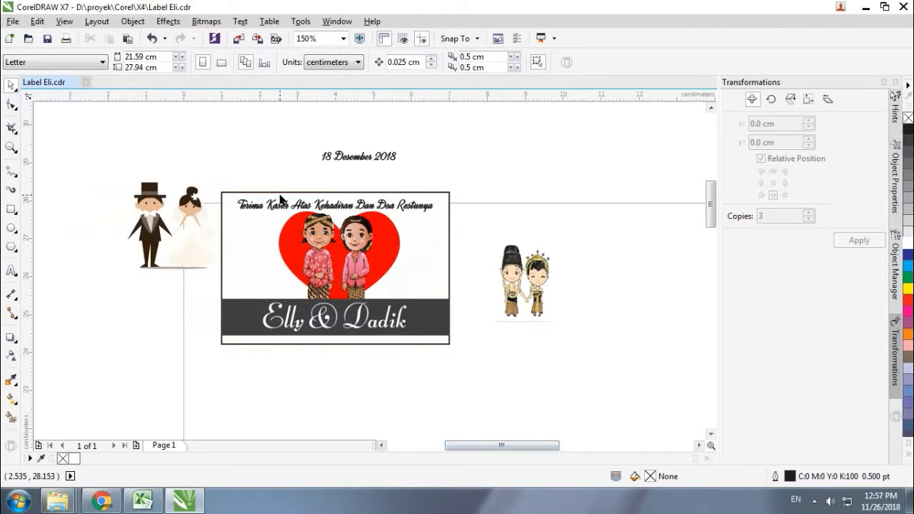
left_click(236, 202)
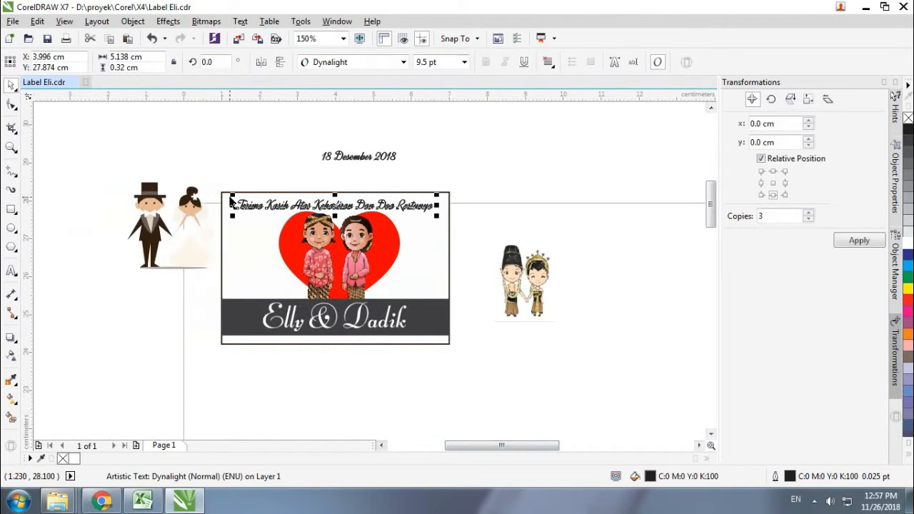
left_click(427, 62)
type("10")
key("Return")
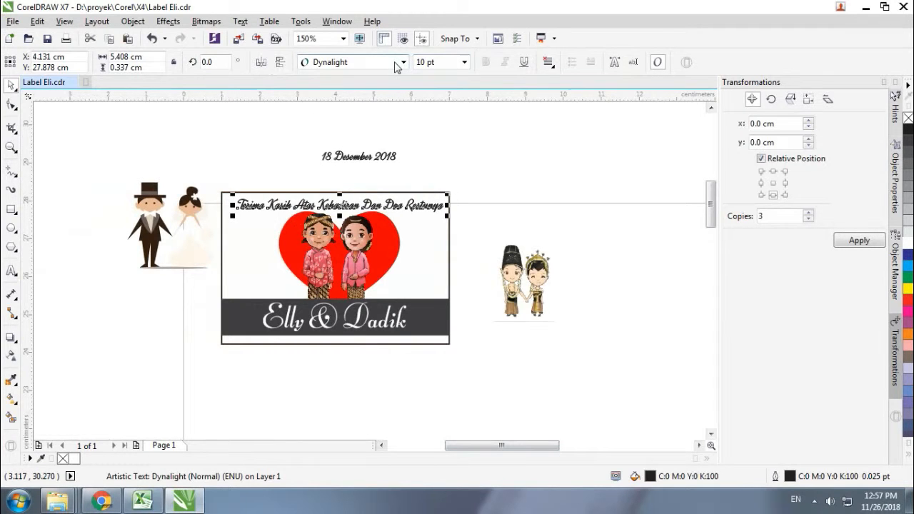
Step: Centre the thank-you line horizontally within the label's background rectangle and undo its vertical centring
left_click(237, 259, "shift")
key("c")
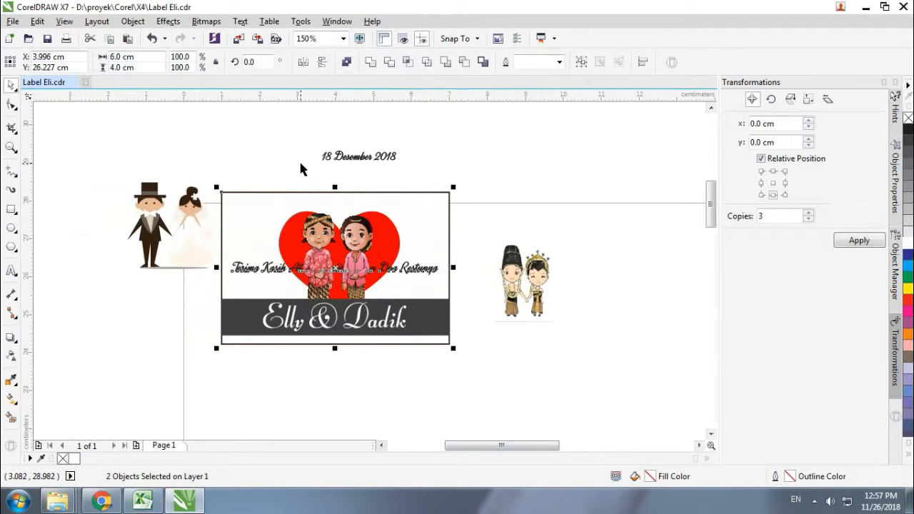
key("ctrl+z")
key("e")
key("ctrl+z")
left_click(482, 147)
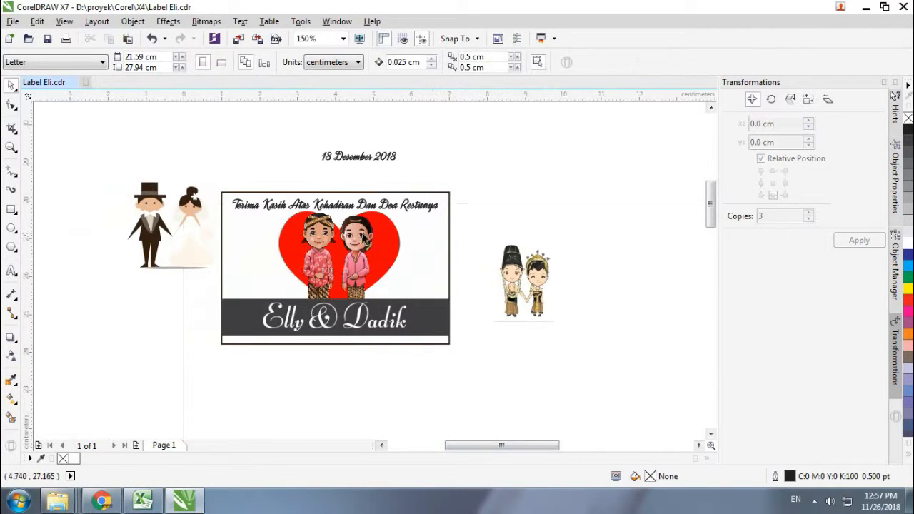
Step: Sample the dark brown of the cartoon groom's suit and fill the banner behind the couple's names with it
scroll(344, 241, "up", 2)
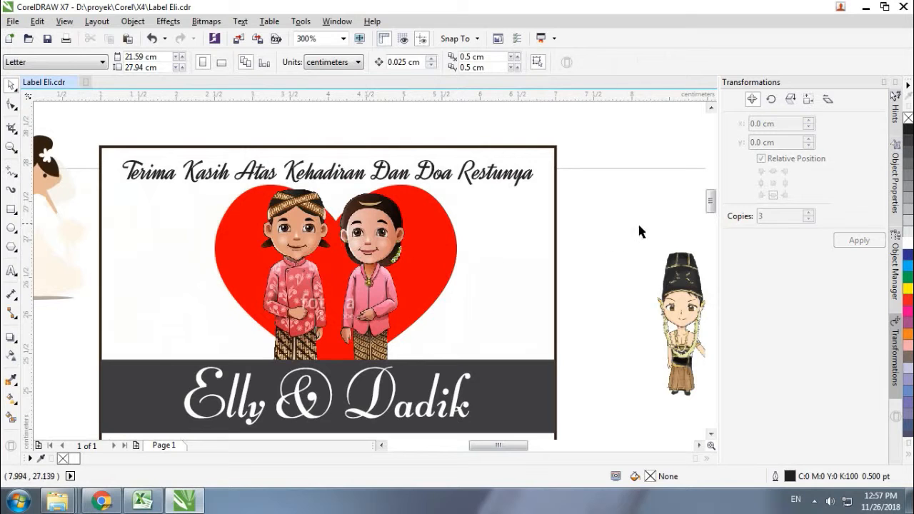
left_click_drag(711, 201, 713, 215)
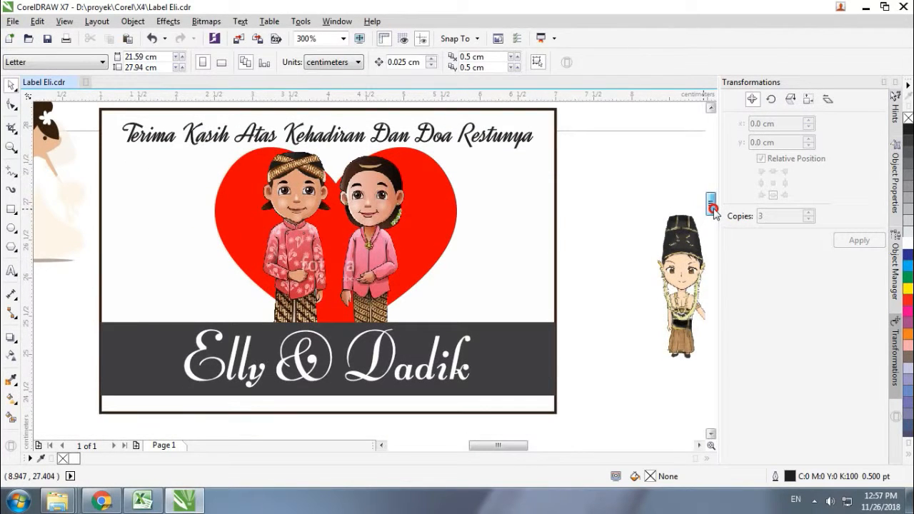
left_click(557, 271)
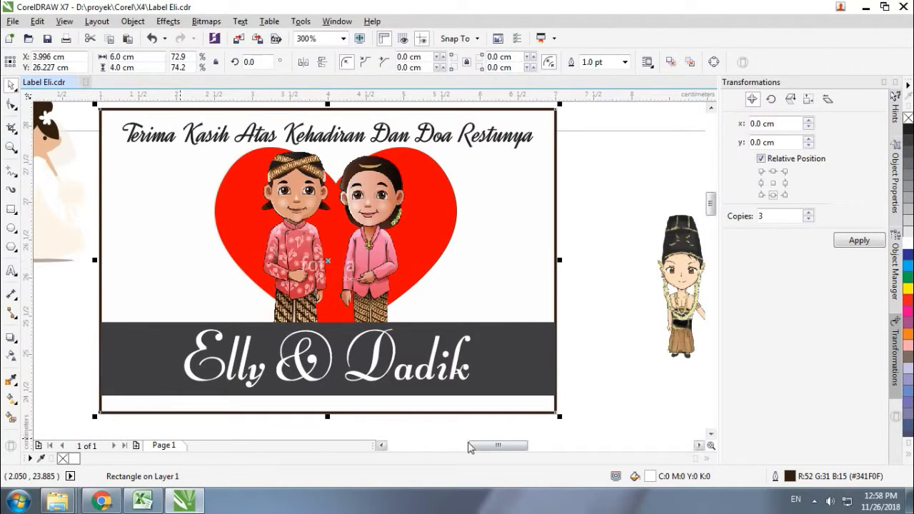
left_click_drag(472, 444, 455, 444)
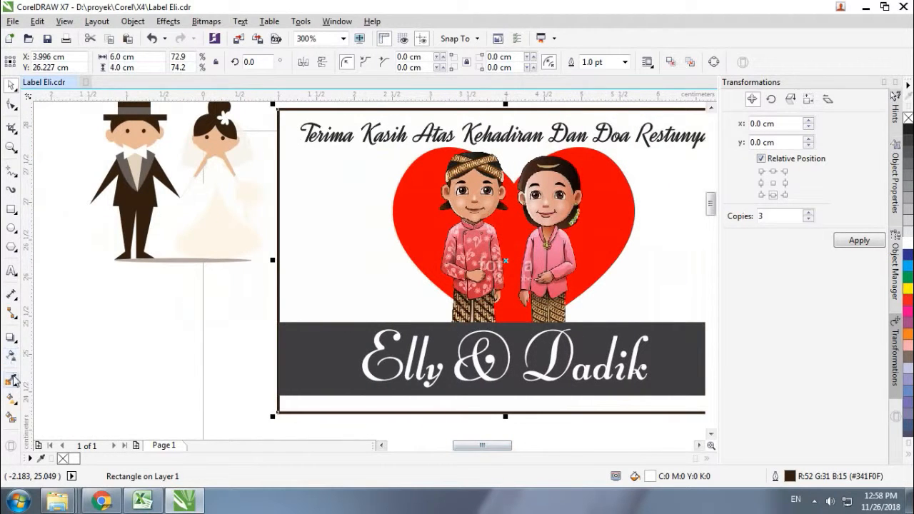
left_click(11, 380)
left_click(158, 187)
left_click(300, 346)
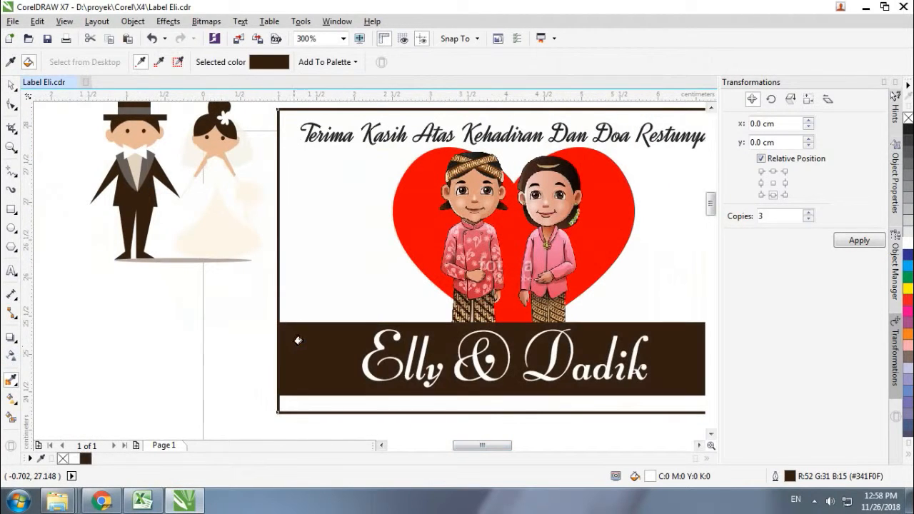
left_click(11, 86)
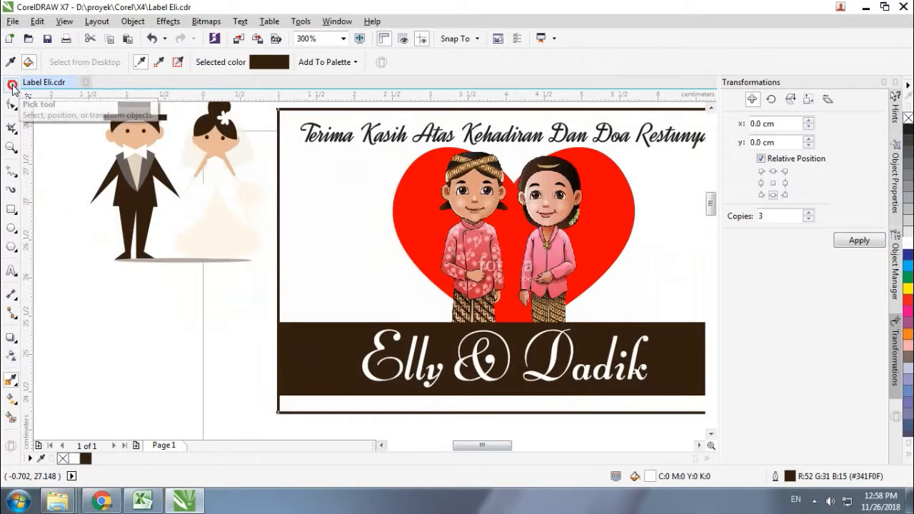
left_click_drag(456, 444, 467, 446)
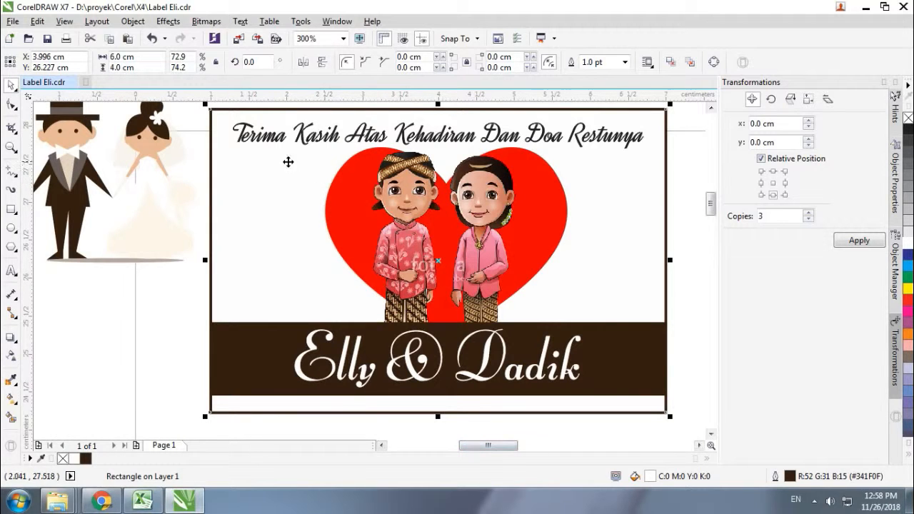
scroll(414, 113, "up", 4)
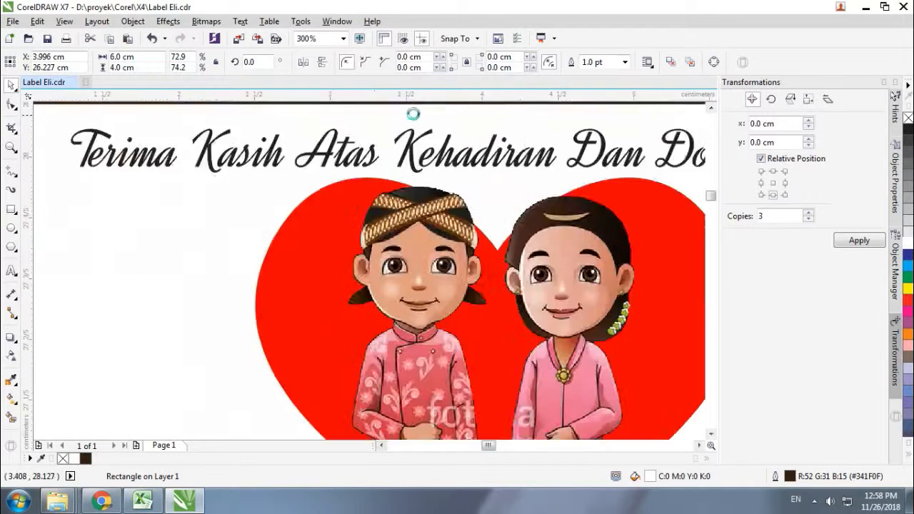
scroll(419, 113, "down", 4)
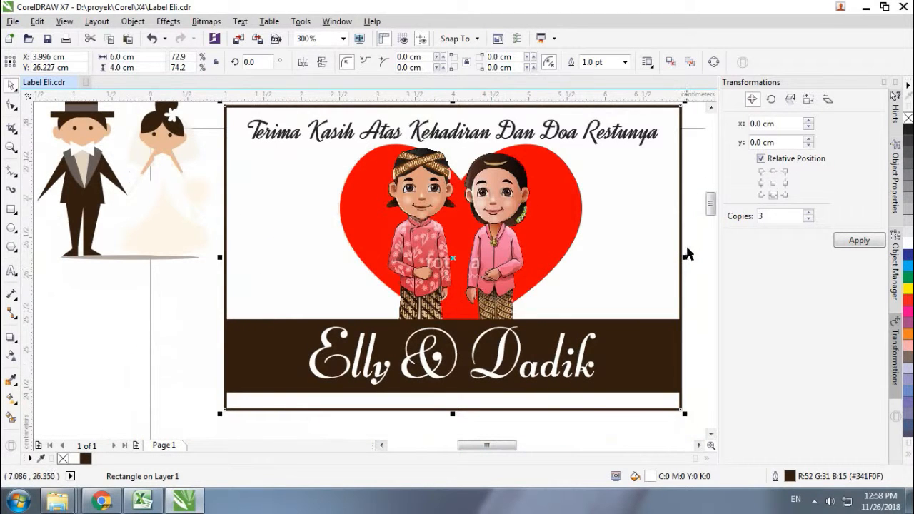
left_click(344, 39)
left_click(345, 98)
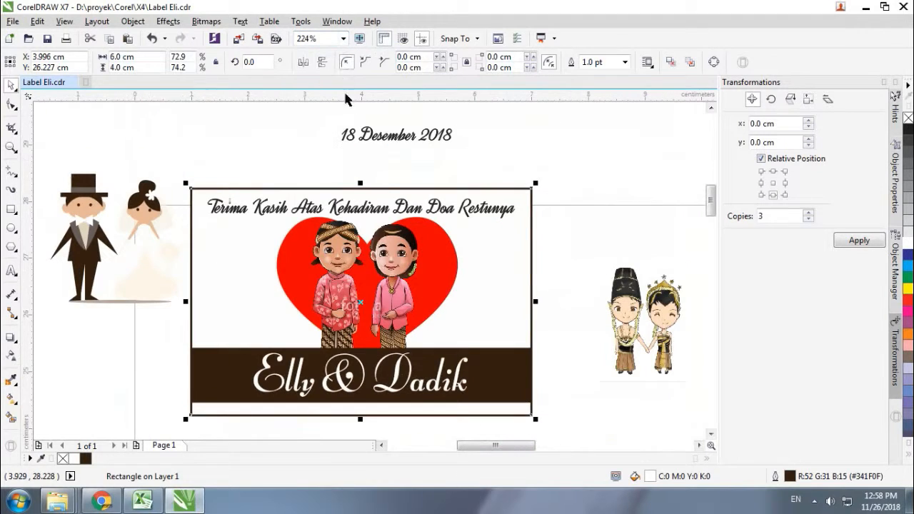
left_click(587, 273)
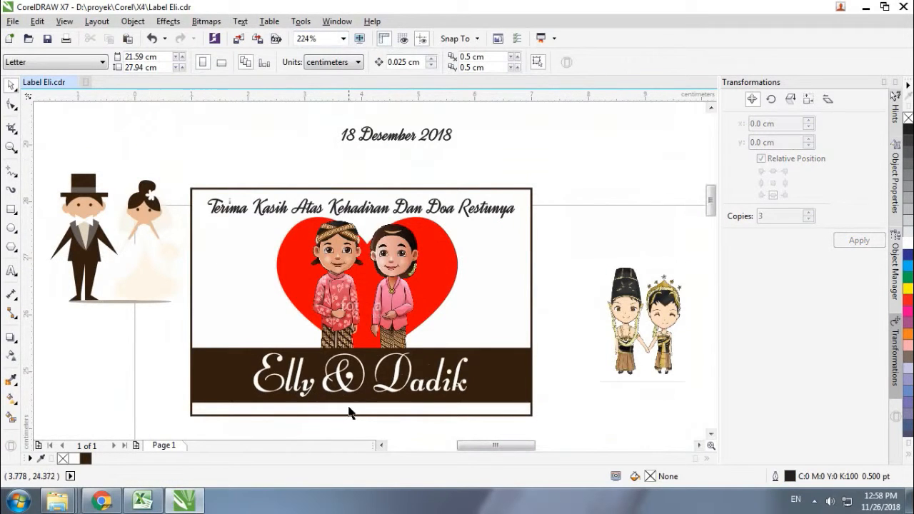
Step: Stretch the couple's names about their centre to about 4.84 cm wide and 0.78 cm high
scroll(350, 412, "up", 2)
left_click(376, 350)
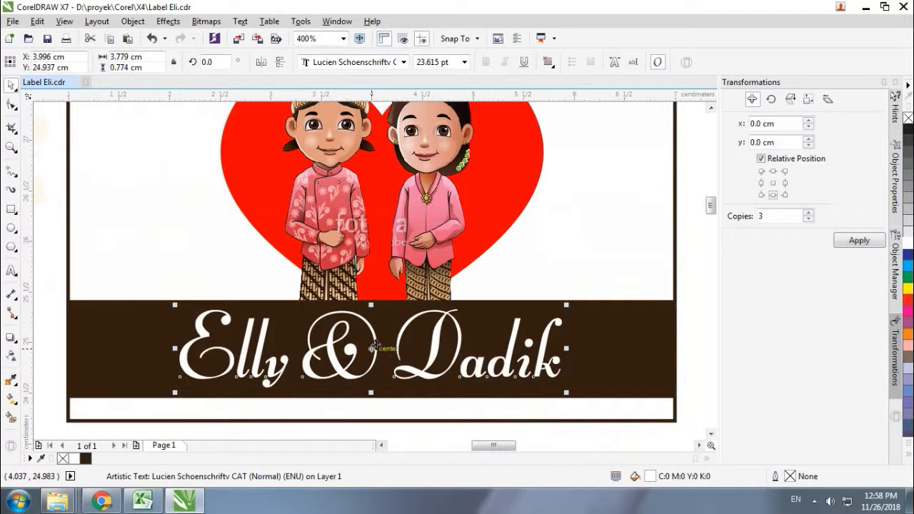
left_click_drag(175, 348, 96, 348)
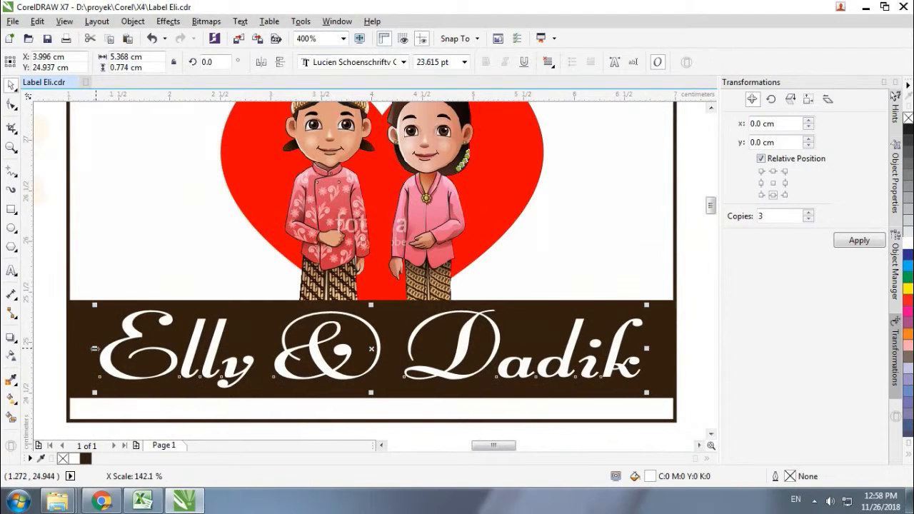
left_click_drag(371, 306, 370, 312)
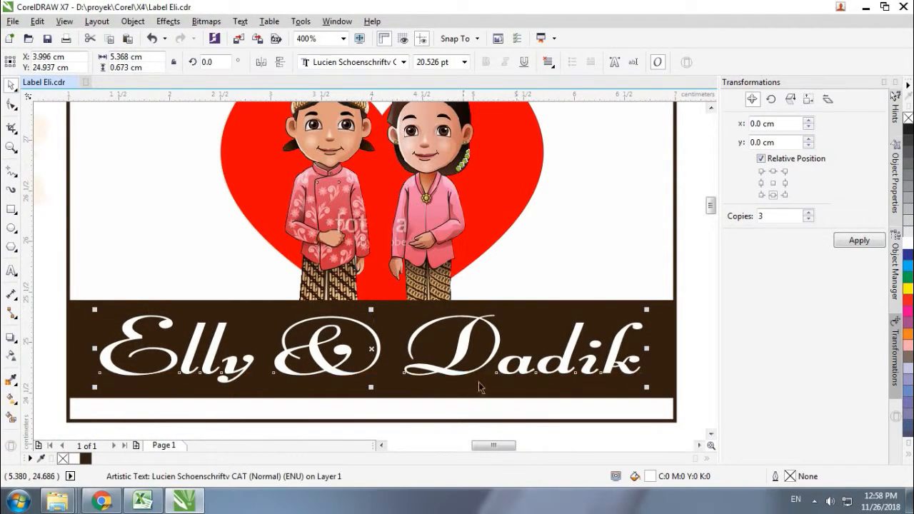
left_click_drag(96, 349, 121, 349)
left_click_drag(370, 309, 372, 304)
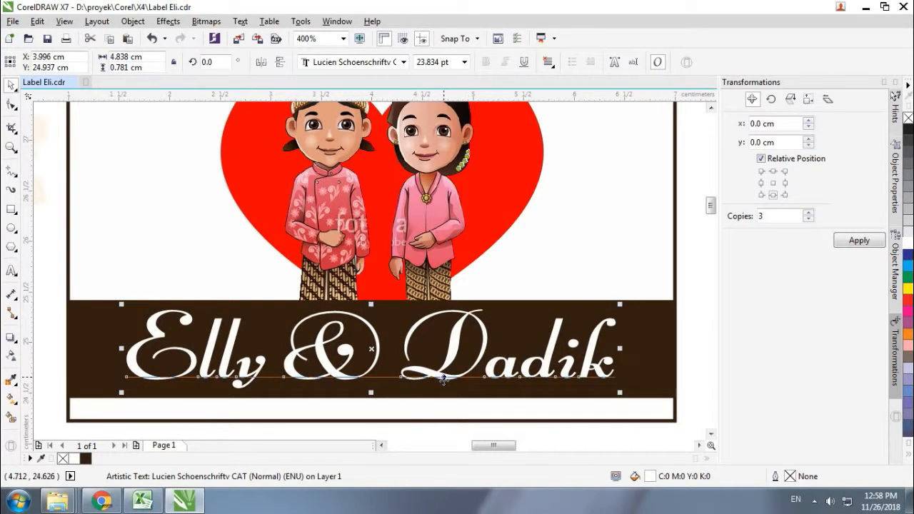
left_click(571, 428)
Step: Reduce the brown banner's height to about 0.87 cm and centre it vertically on the couple's names
left_click(385, 397)
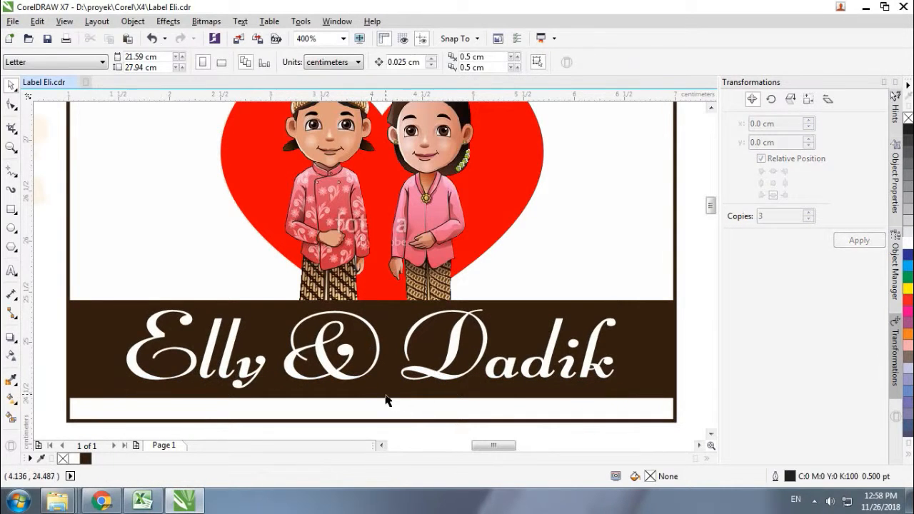
left_click_drag(371, 399, 371, 390)
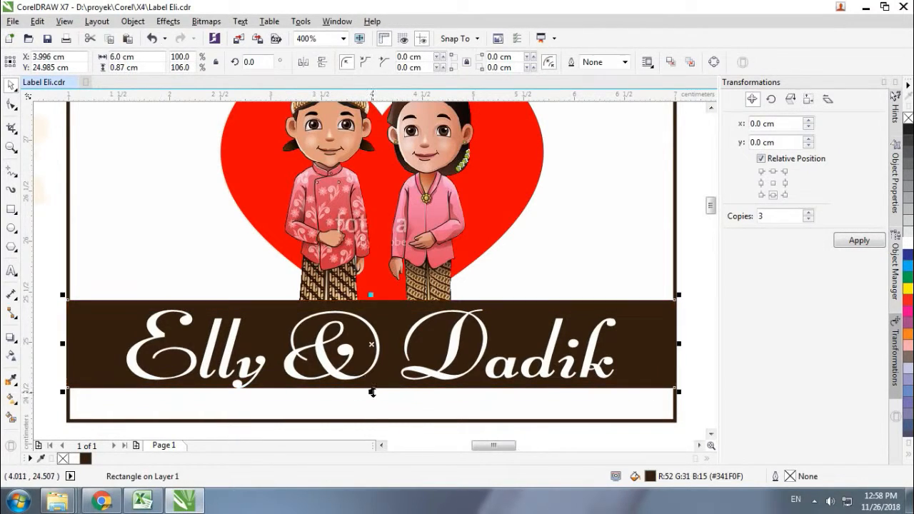
left_click(320, 346, "shift")
key("c")
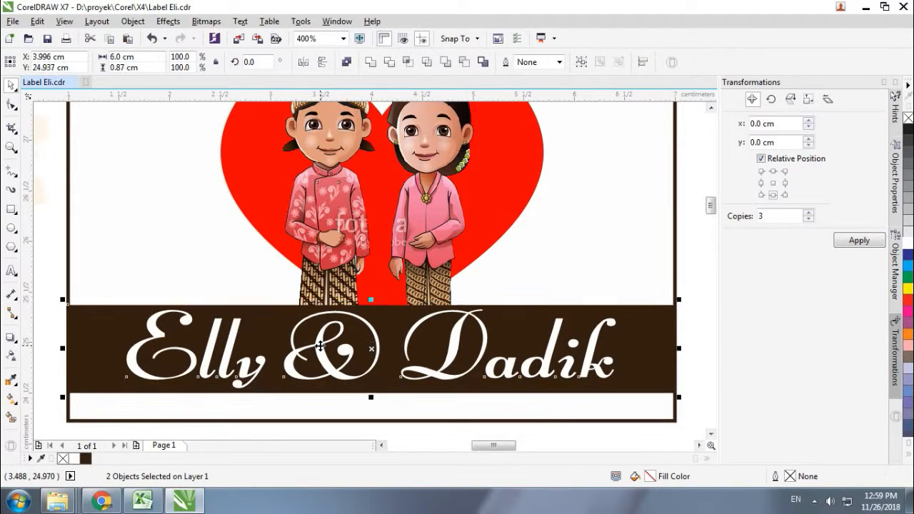
left_click(696, 313)
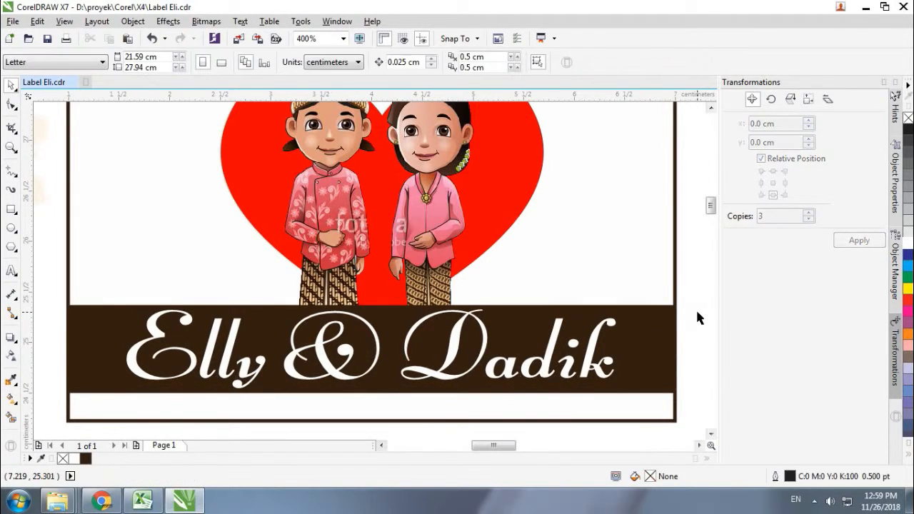
Step: Extend the banner's upper edge to make it about 0.895 cm high and realign its vertical centre with the couple's names
scroll(459, 350, "down", 1)
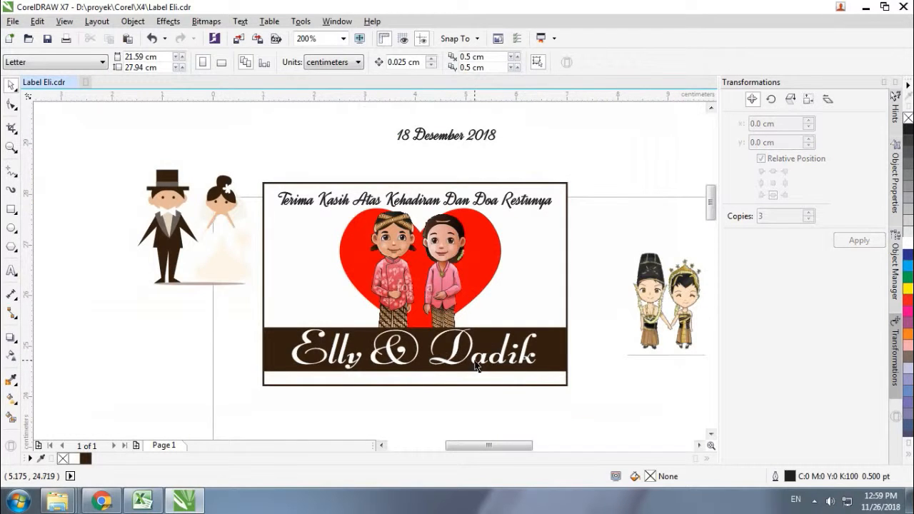
scroll(411, 364, "up", 1)
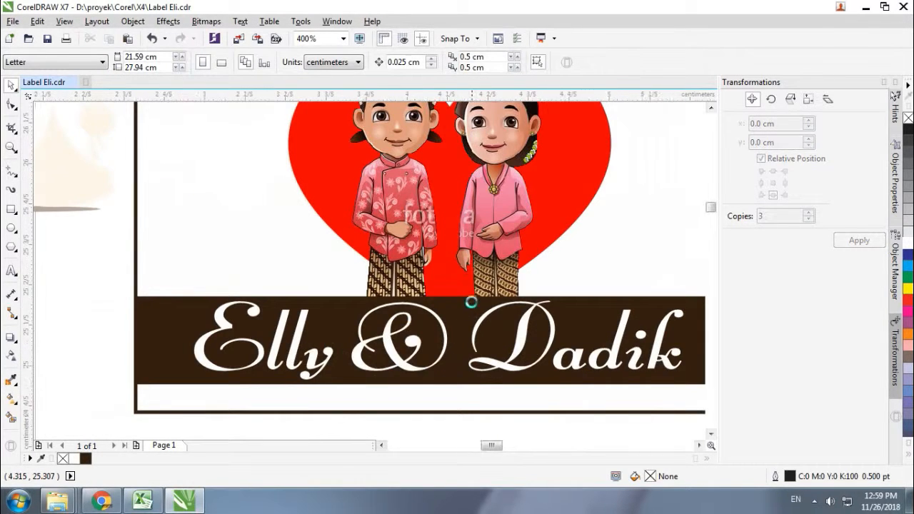
scroll(472, 303, "up", 2)
left_click(429, 297)
left_click_drag(338, 271, 337, 267)
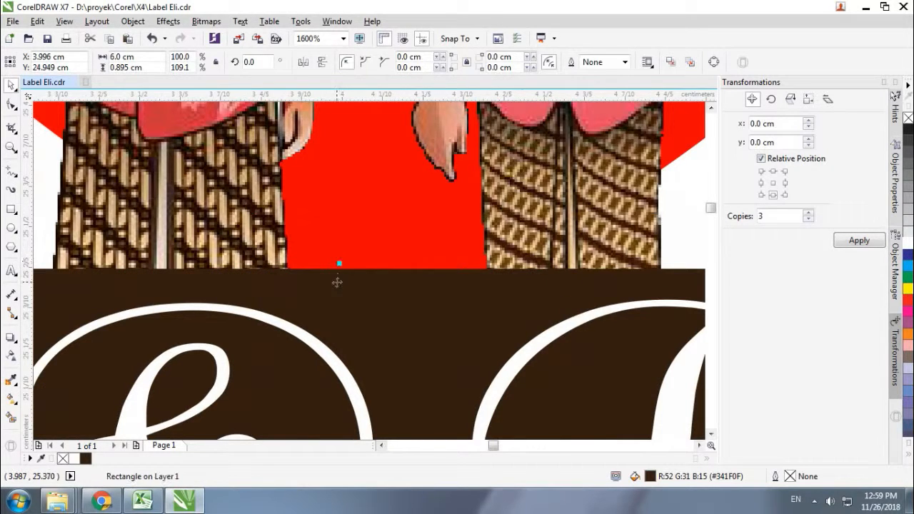
left_click(315, 340, "shift")
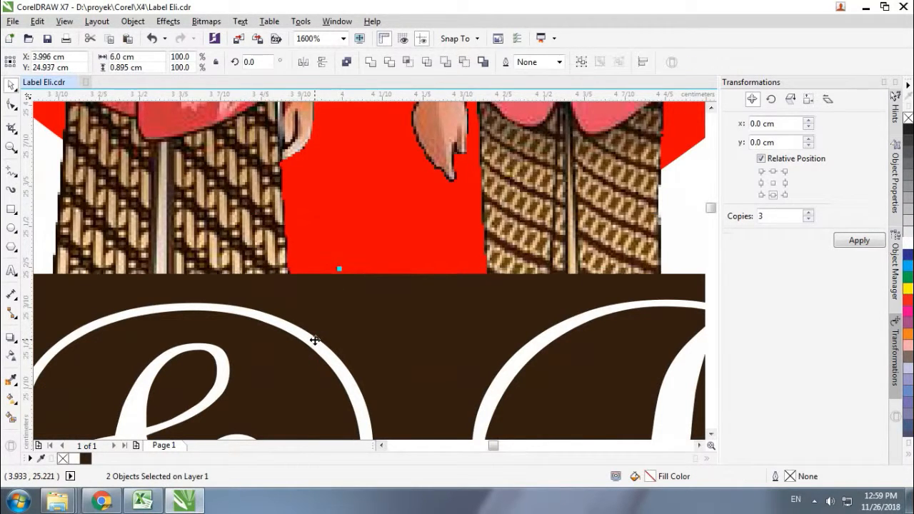
scroll(315, 340, "down", 3)
left_click(508, 391)
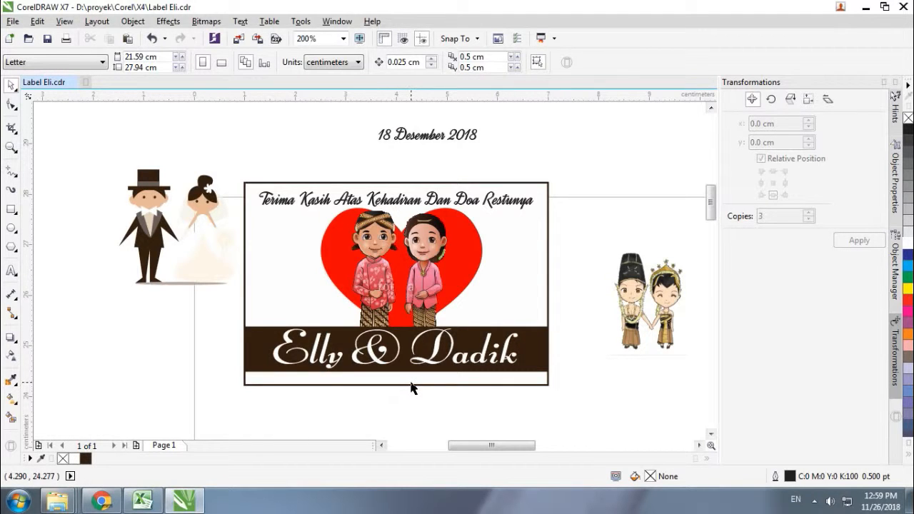
Step: Move the date text just beneath the label and fill it with the banner's dark brown
left_click(271, 380)
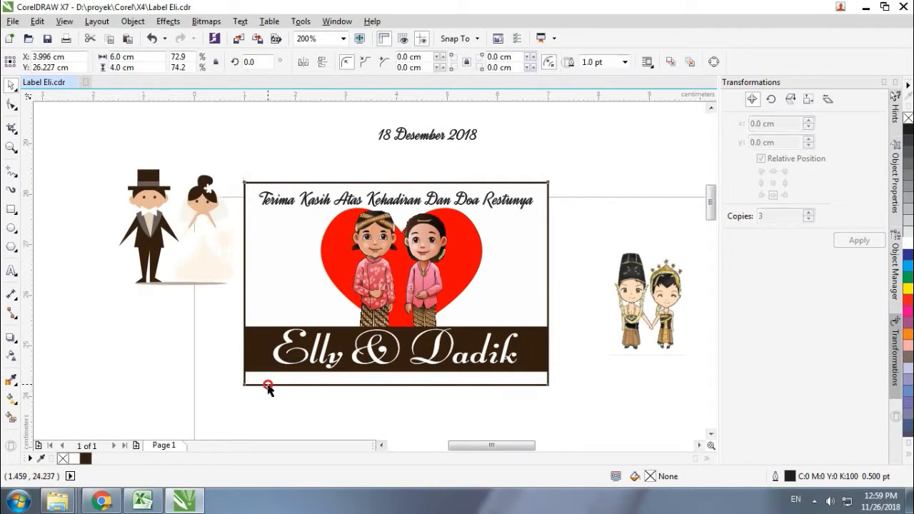
left_click(581, 354)
left_click_drag(435, 143, 394, 401)
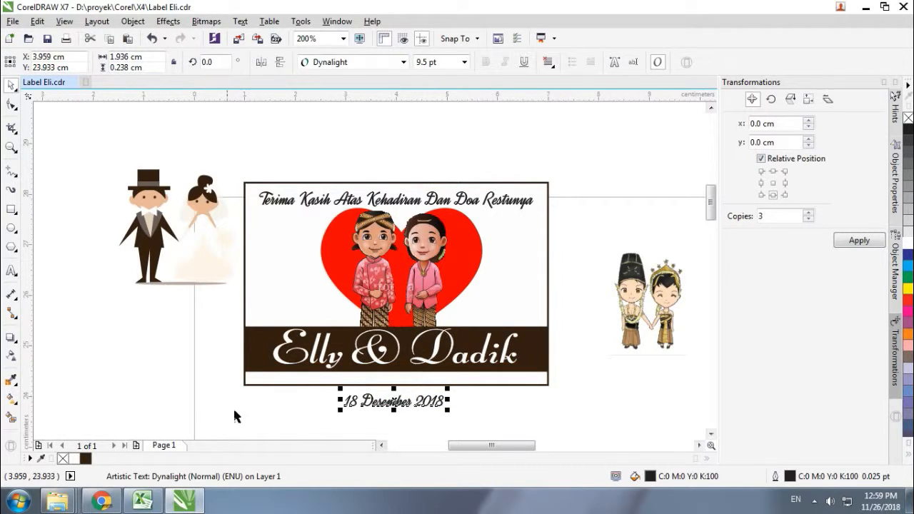
left_click(85, 460)
Step: Try the Economica font on the date text
left_click(403, 62)
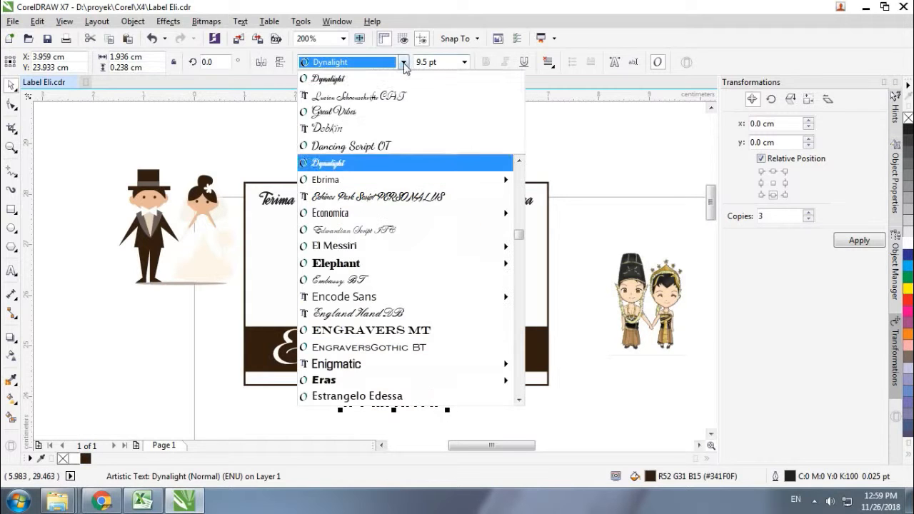
mouse_move(412, 210)
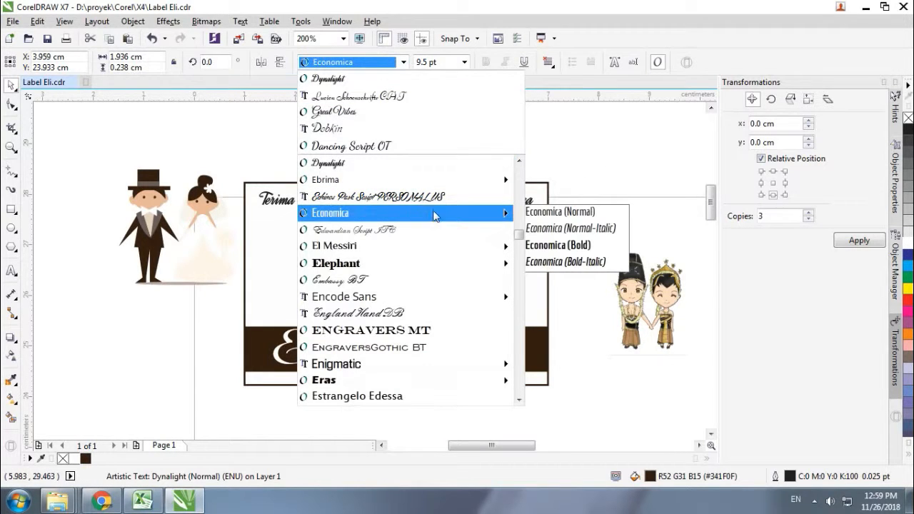
left_click(559, 245)
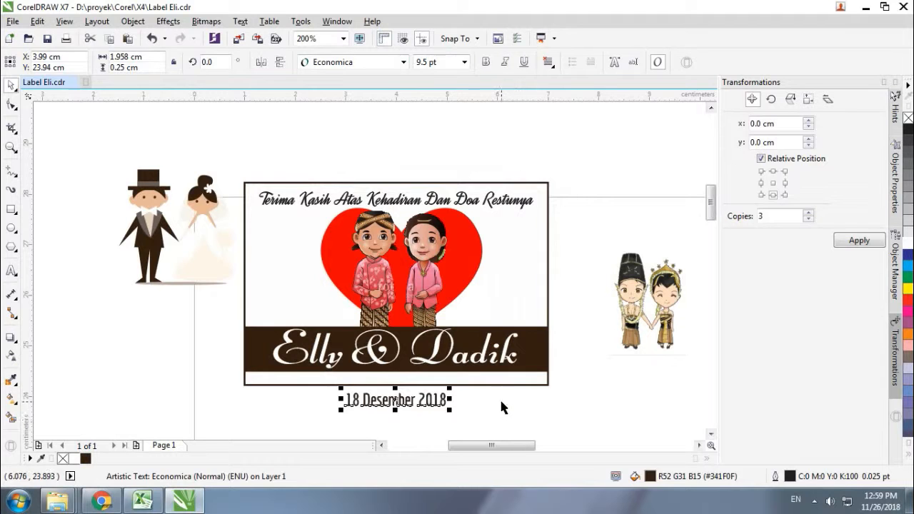
Step: Change the date text's font to Encode Sans and place it just beneath the label
left_click_drag(445, 400, 651, 141)
left_click(403, 62)
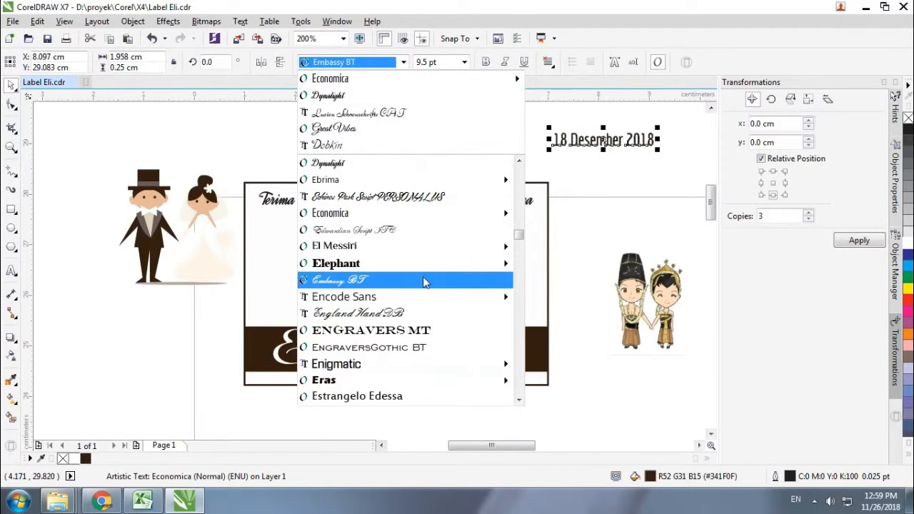
mouse_move(426, 301)
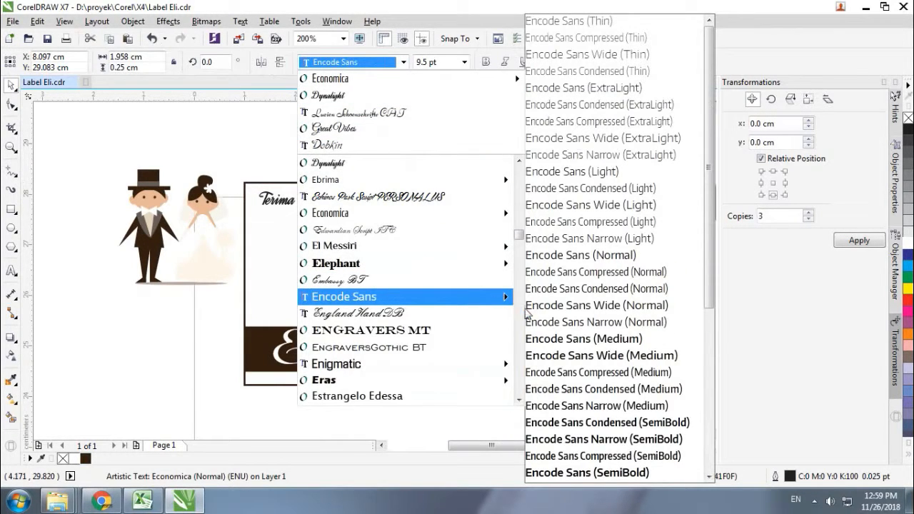
left_click(544, 338)
left_click_drag(576, 139, 334, 402)
Step: Shift the banner and the couple's names up together to widen the white strip below them
left_click_drag(601, 388, 226, 307)
key("Up")
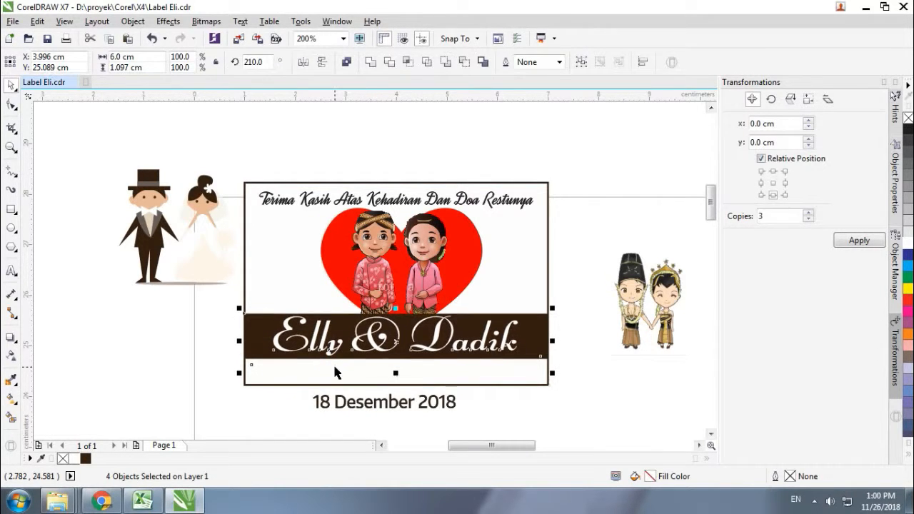
key("Down")
Step: Move the date into the white strip below the banner and centre it horizontally within the label's background rectangle
left_click_drag(359, 404, 363, 378)
left_click(243, 376, "shift")
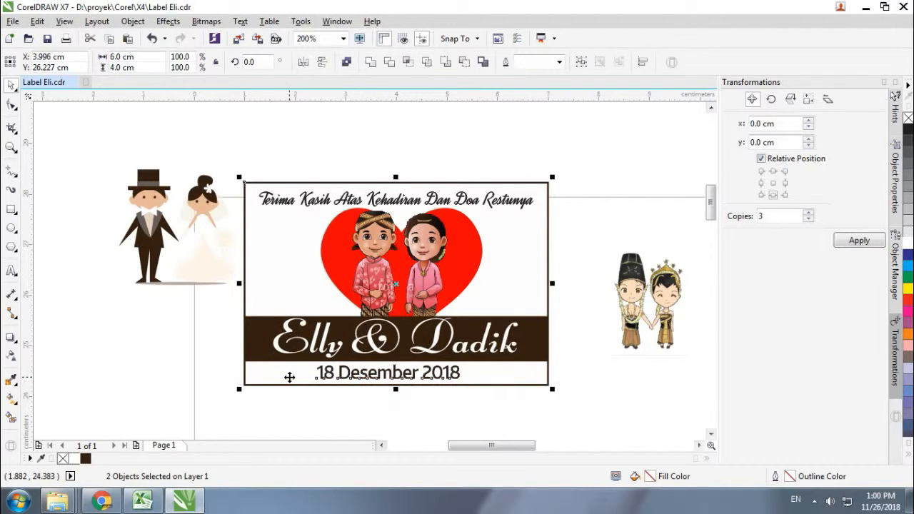
key("c")
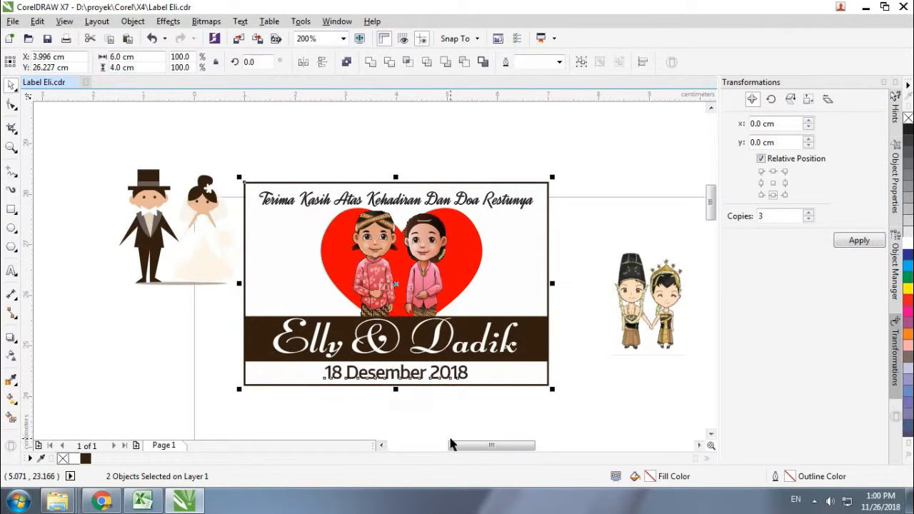
Step: Set the date text's size to 8 pt and centre it horizontally within the label's background rectangle
left_click(470, 393)
left_click(465, 377)
left_click(444, 62)
type("8")
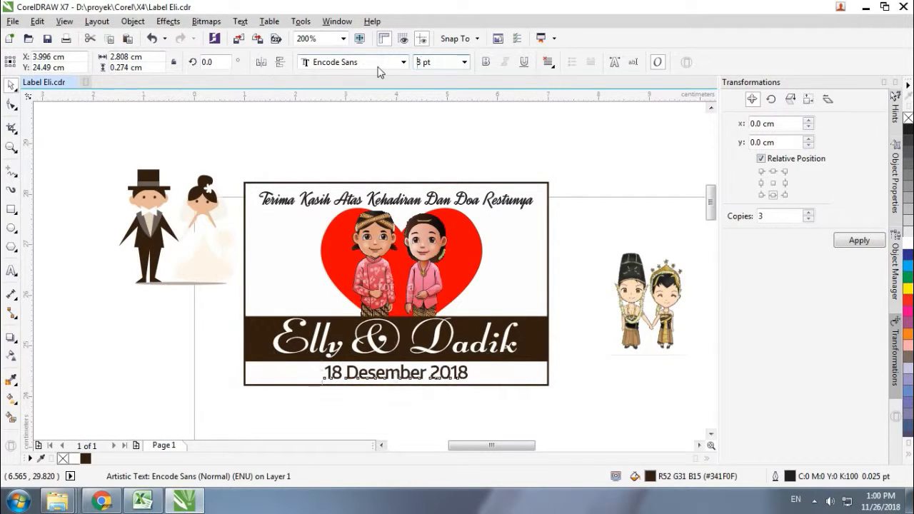
key("Return")
left_click(478, 378, "shift")
key("c")
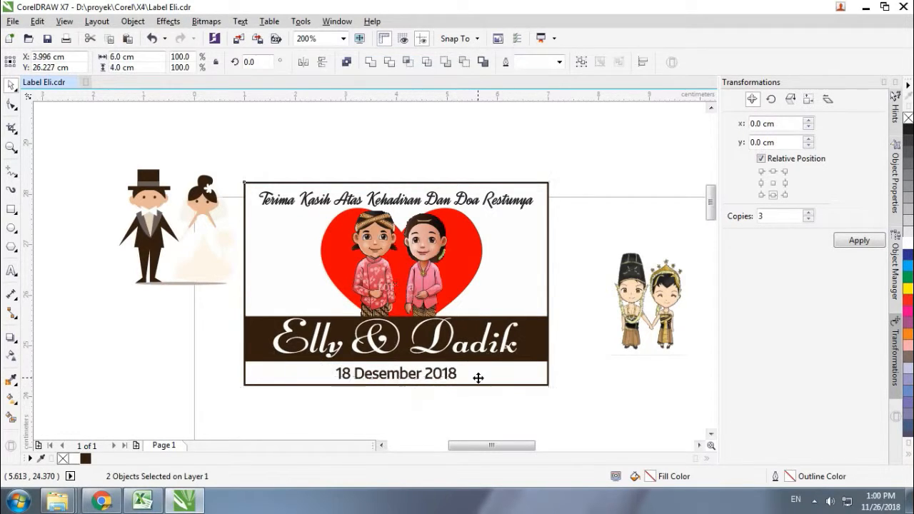
left_click(483, 406)
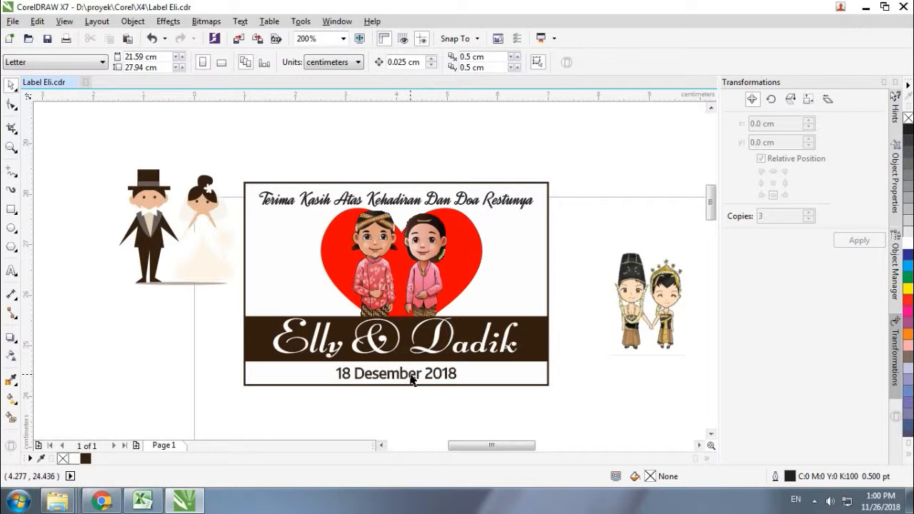
Step: Examine the whole label at several magnifications, checking the layout of the thank-you line, couple, names and date
scroll(411, 380, "down", 1)
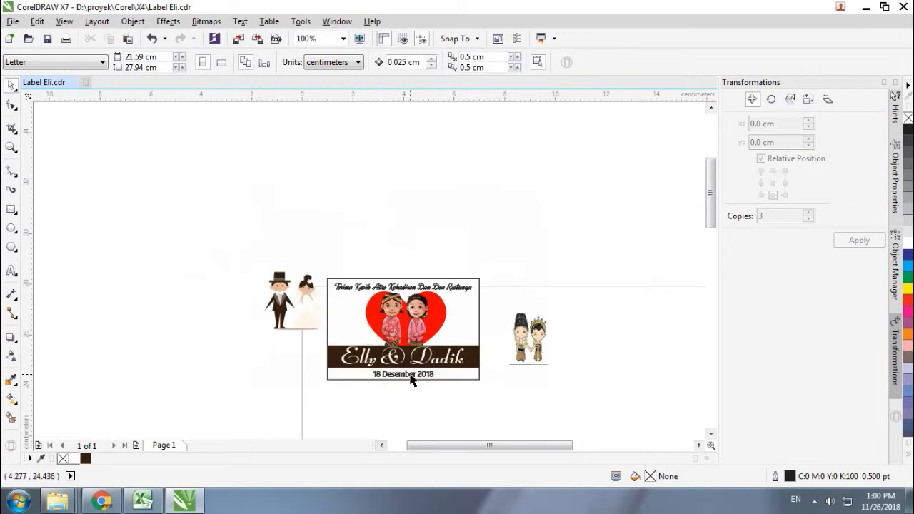
scroll(411, 378, "up", 1)
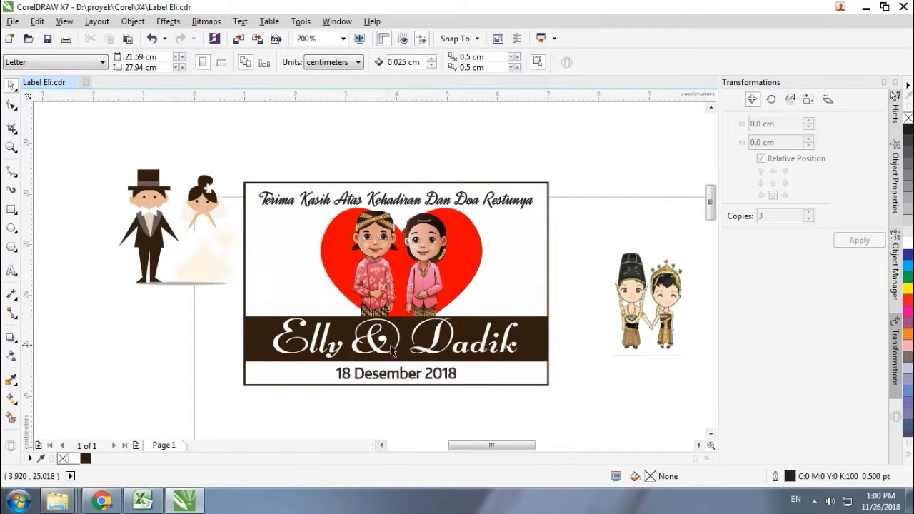
scroll(418, 368, "up", 1)
scroll(468, 394, "down", 1)
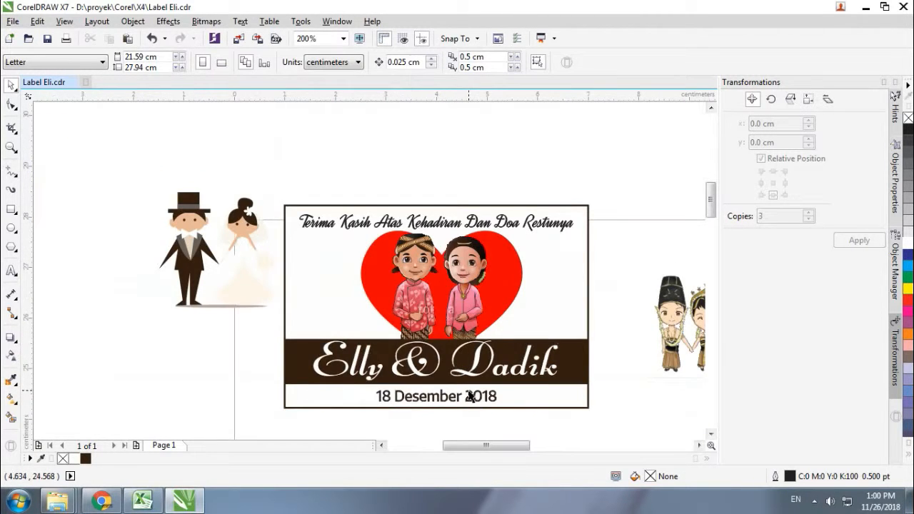
left_click(343, 39)
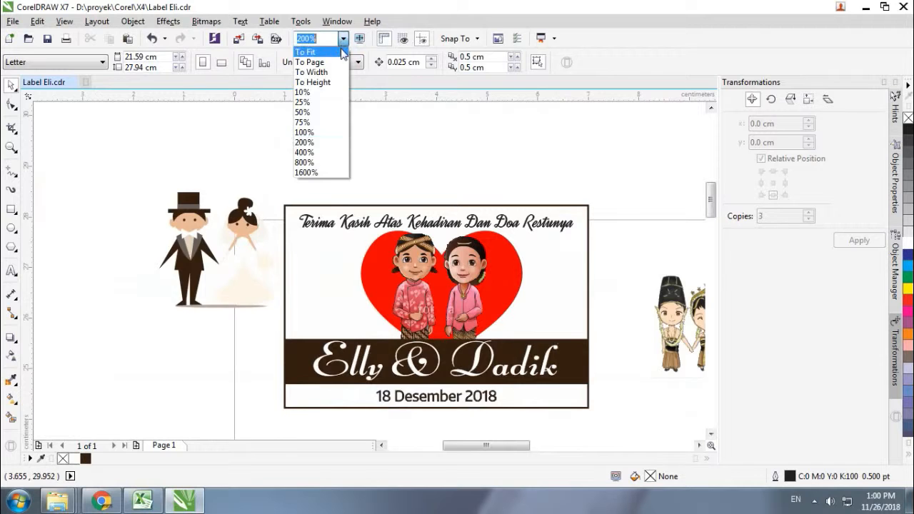
left_click(341, 52)
left_click(343, 167)
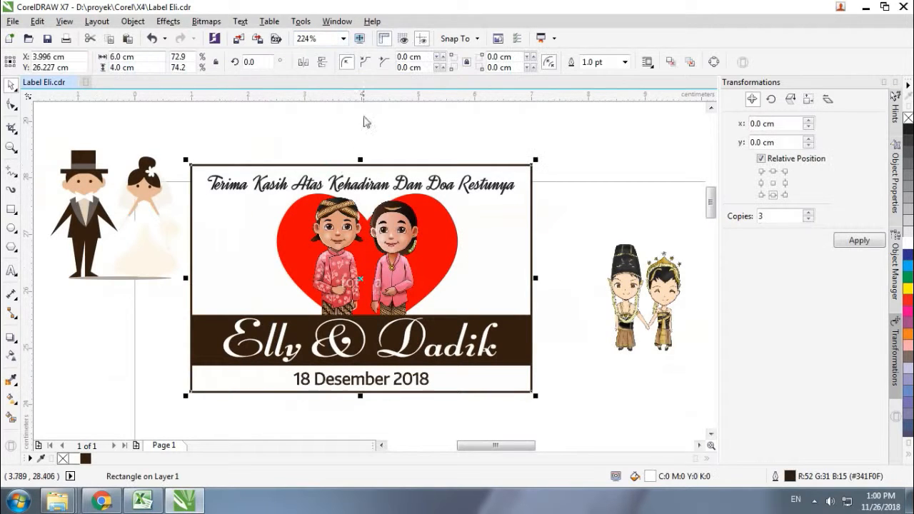
left_click(344, 40)
left_click(344, 40)
left_click(571, 149)
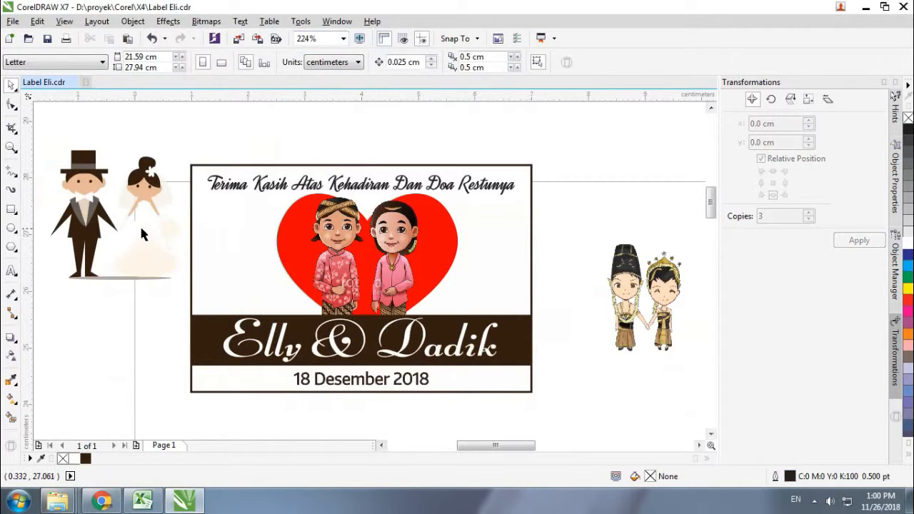
Step: Delete the unused top-hat groom and bride illustration and the spare traditional couple on either side of the label
left_click(156, 181)
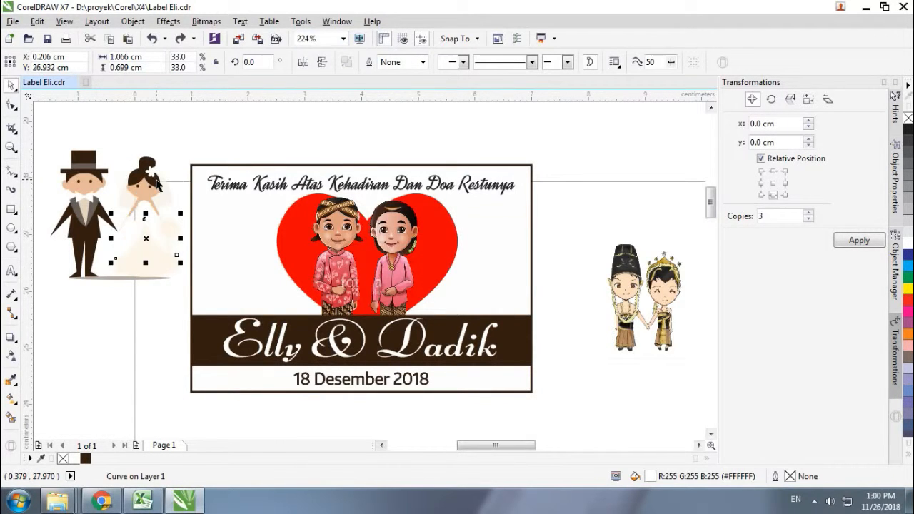
scroll(36, 152, "down", 3)
left_click_drag(41, 135, 102, 237)
key("Delete")
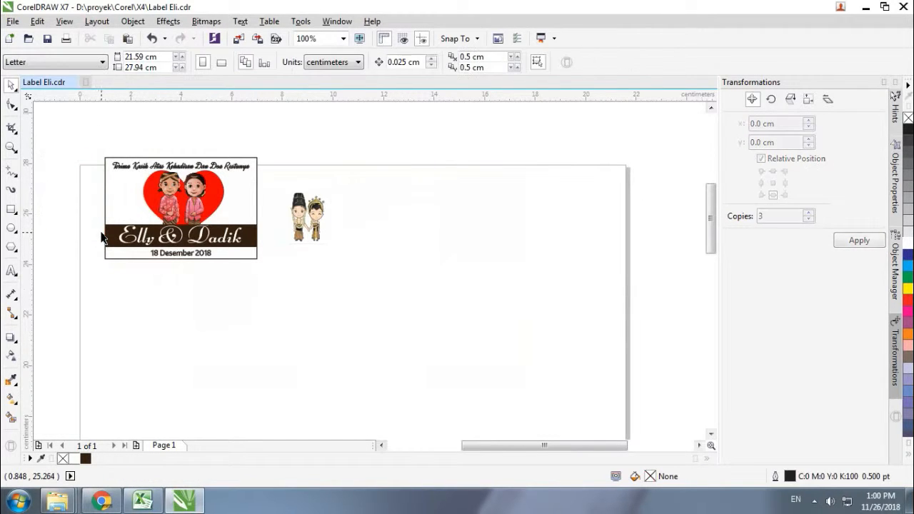
left_click(298, 216)
key("Delete")
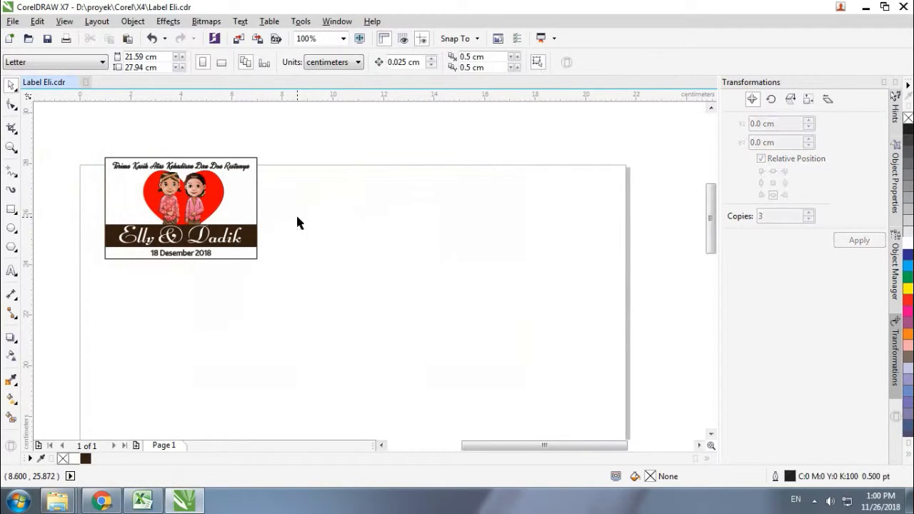
Step: Fit the finished label in the view and save the document
left_click(343, 39)
left_click(341, 52)
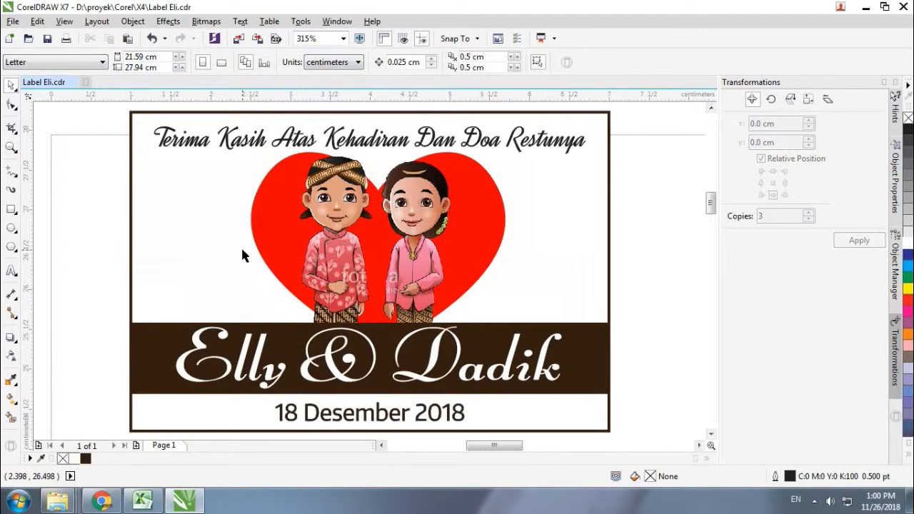
key("ctrl+s")
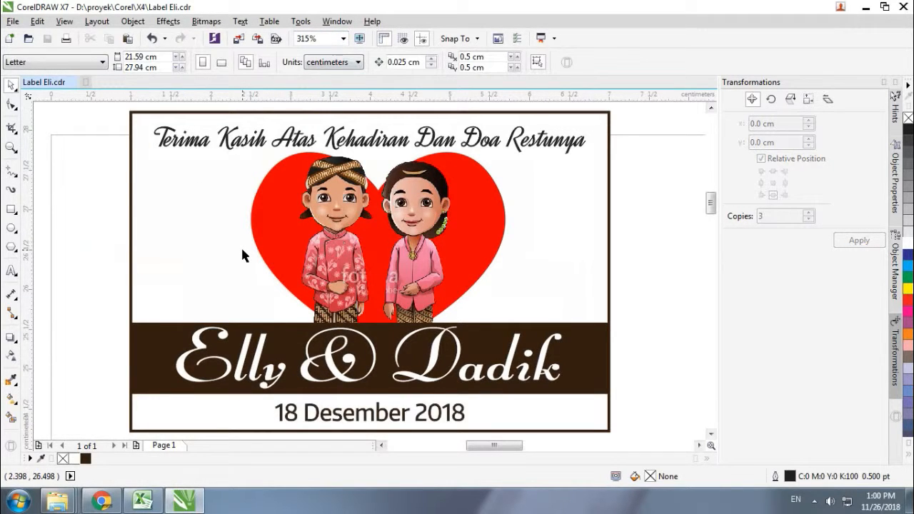